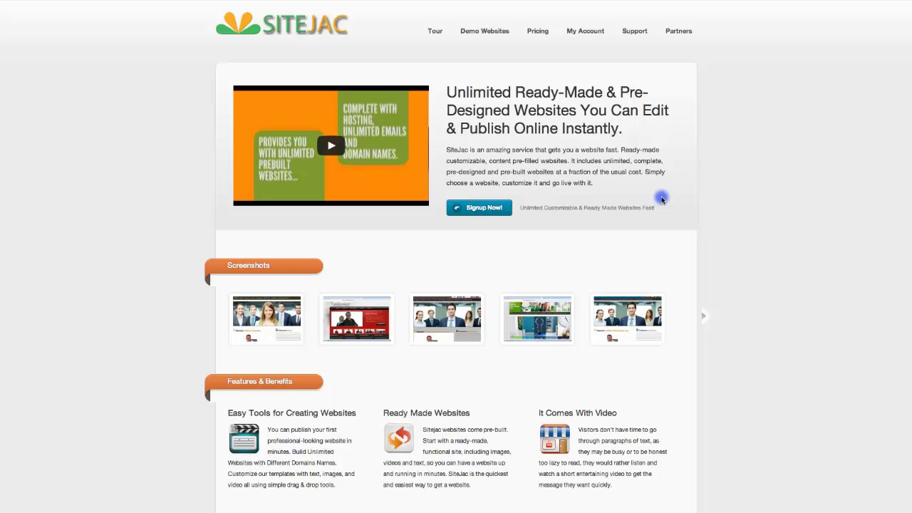
# Step: Go to the Tour page from the top navigation to see the promo video
pyautogui.click(435, 32)
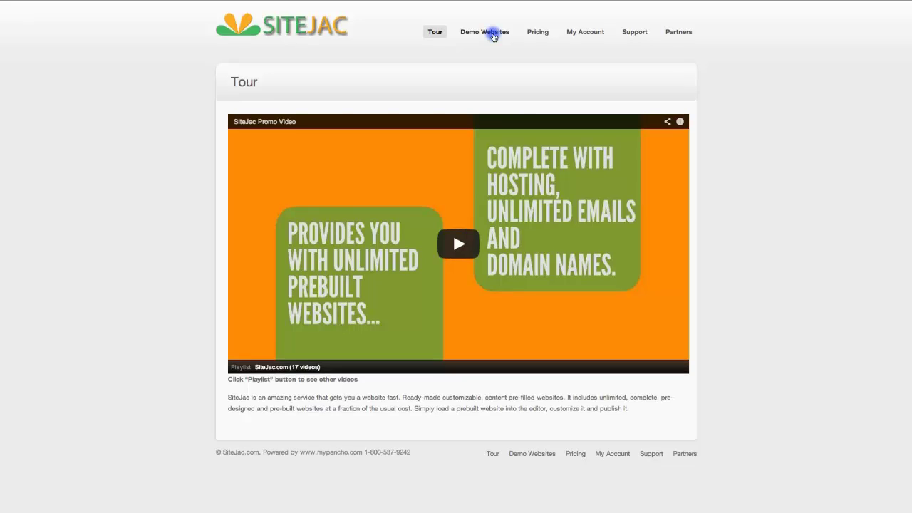
# Step: From Demo Websites, preview the Multi-Purpose demo site (template 17-919), scroll it, then close the preview
pyautogui.click(492, 32)
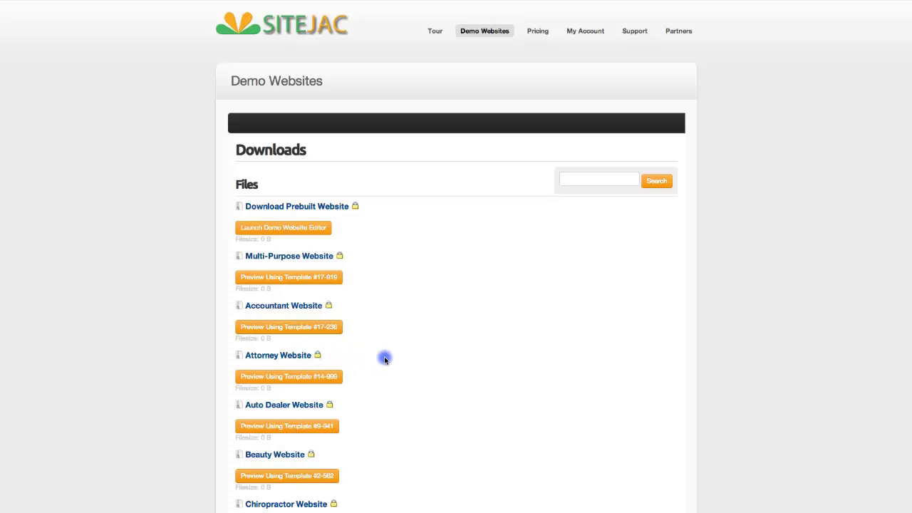
pyautogui.click(299, 276)
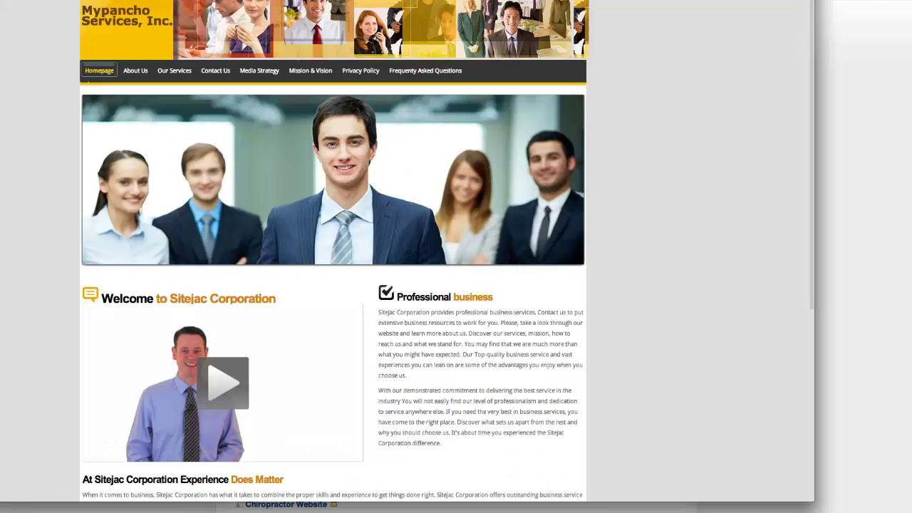
pyautogui.moveTo(0, 0); pyautogui.dragTo(72, 20)
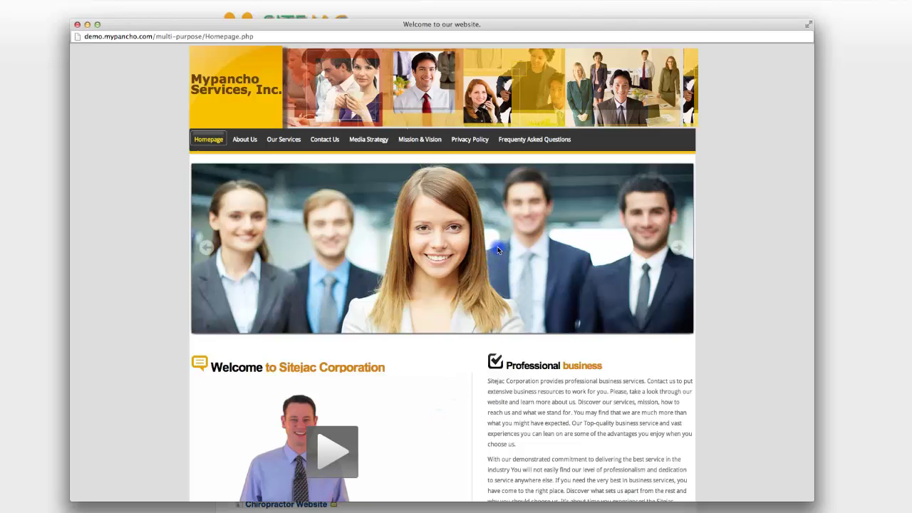
pyautogui.scroll(-5, 452, 385)
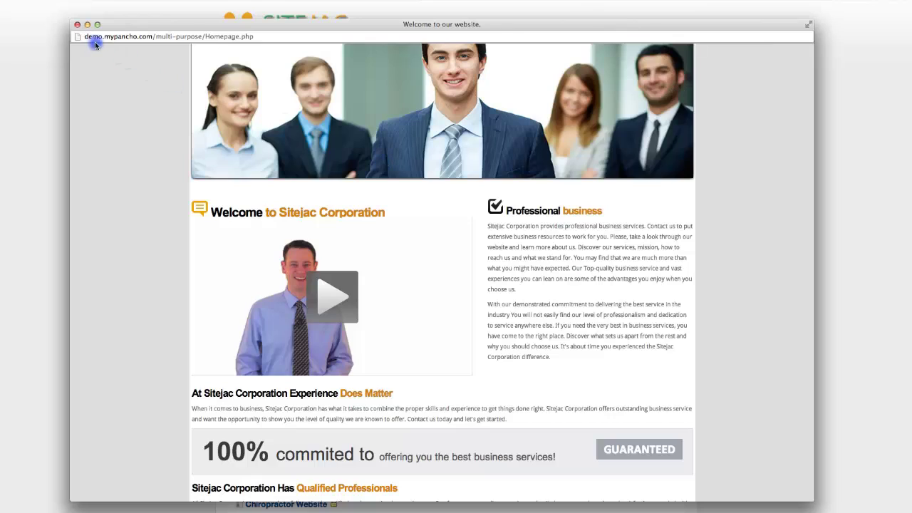
pyautogui.click(77, 24)
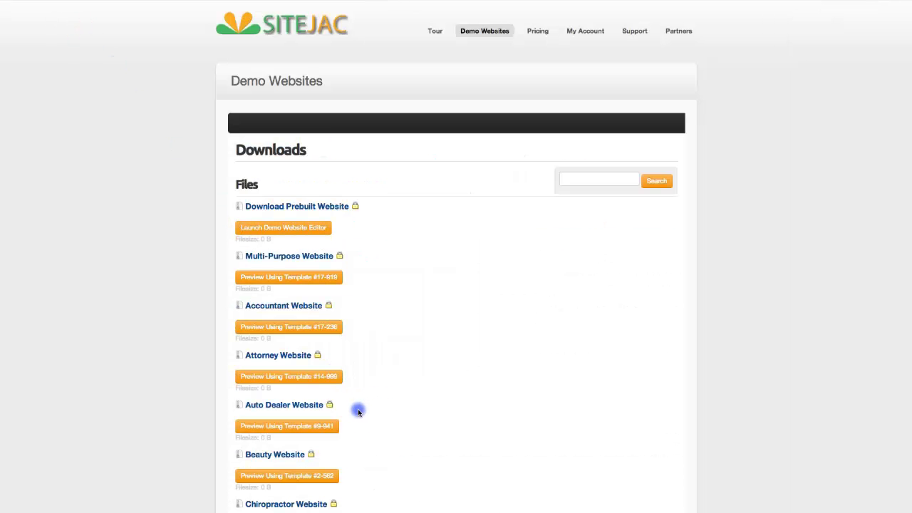
pyautogui.click(300, 376)
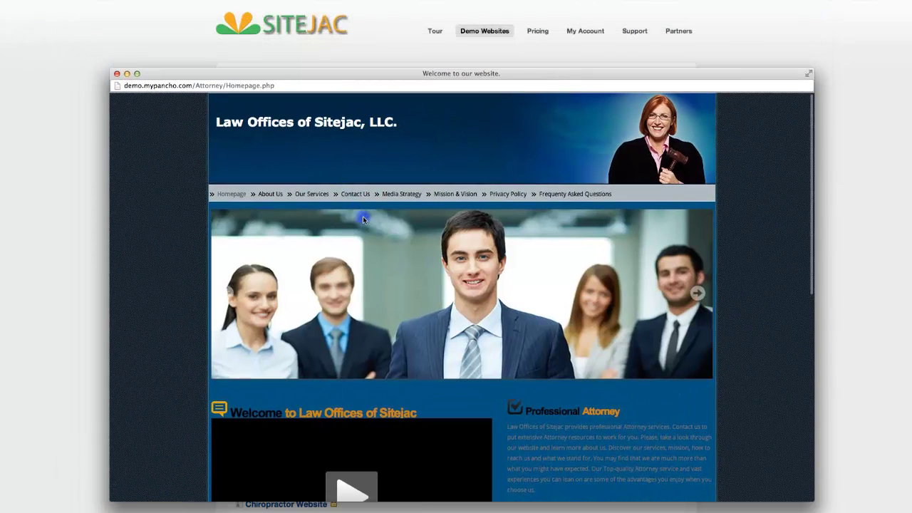
pyautogui.scroll(-2, 403, 227)
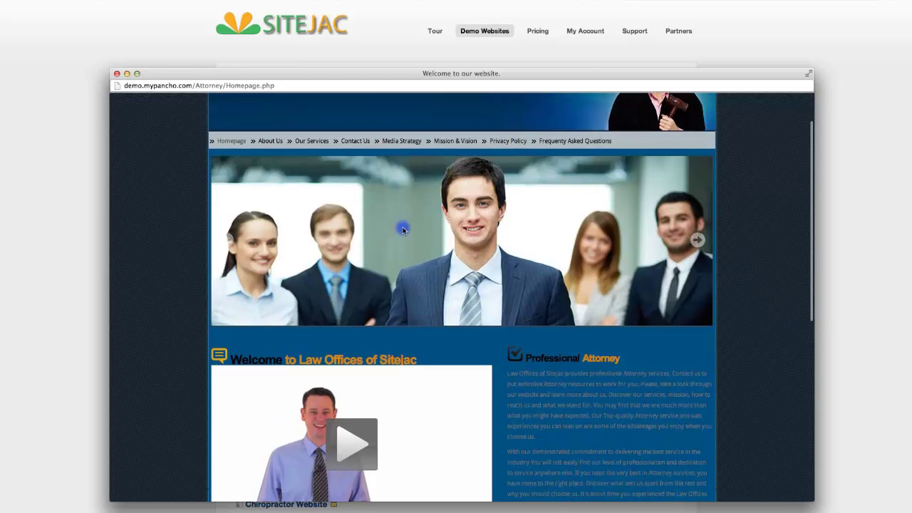
pyautogui.scroll(-2, 402, 229)
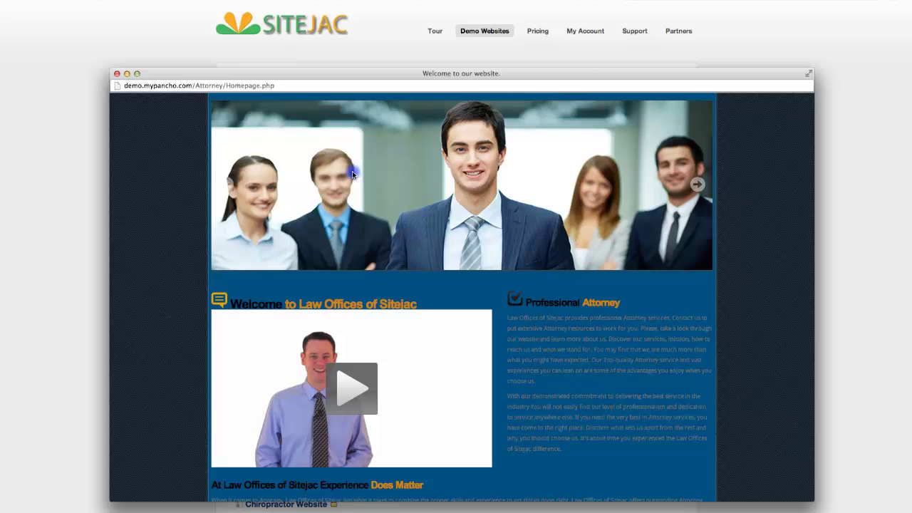
pyautogui.click(117, 74)
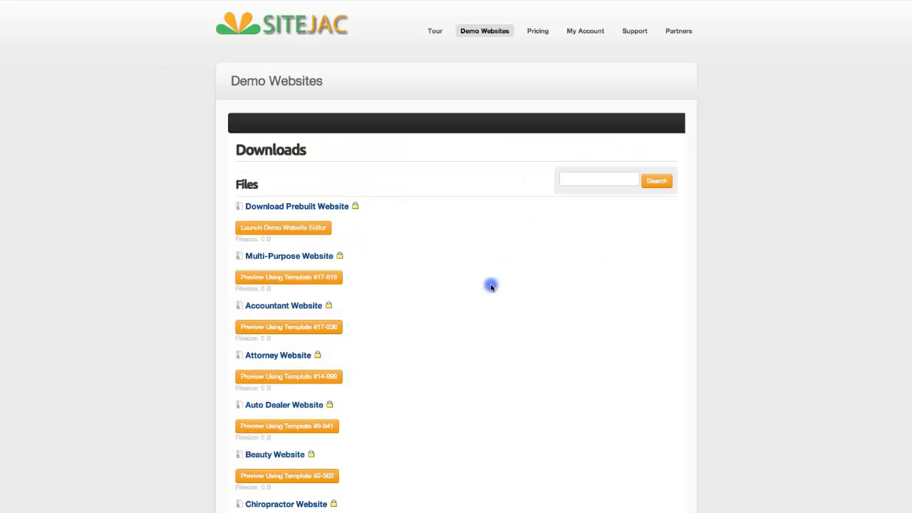
pyautogui.scroll(-5, 491, 287)
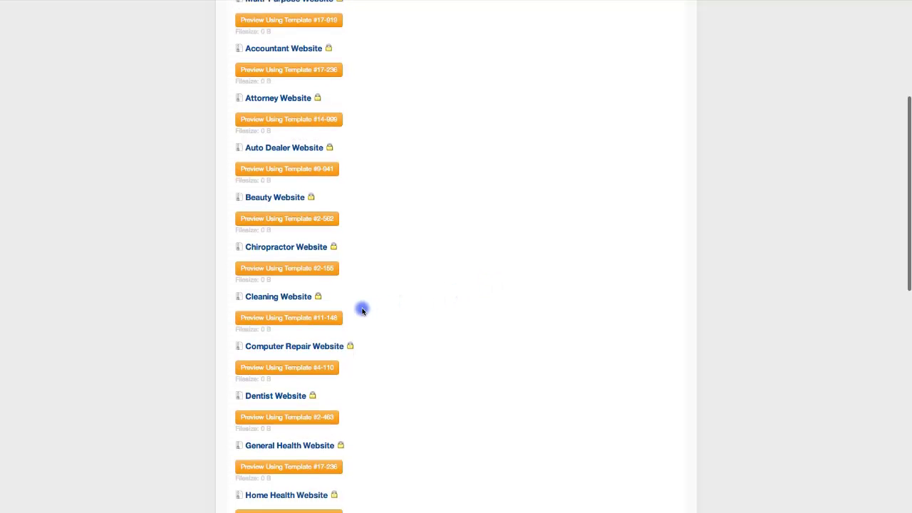
pyautogui.click(330, 315)
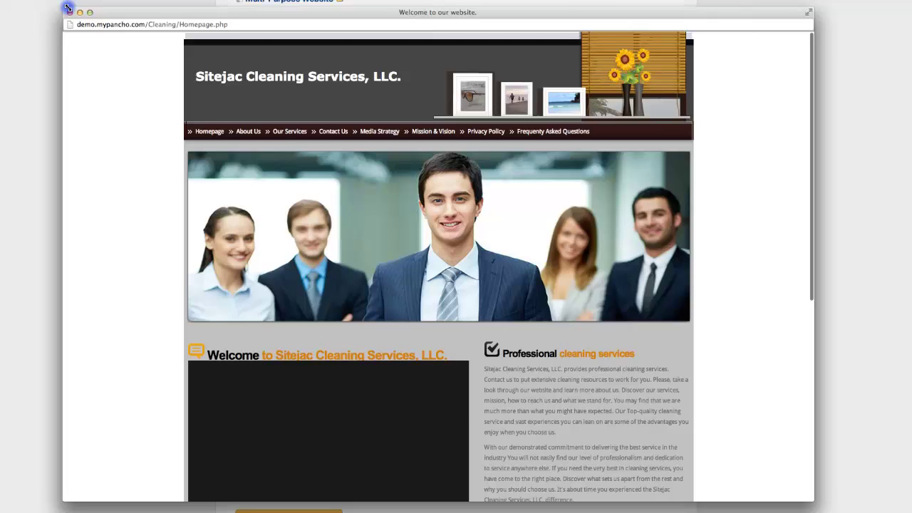
pyautogui.moveTo(68, 8); pyautogui.dragTo(82, 8)
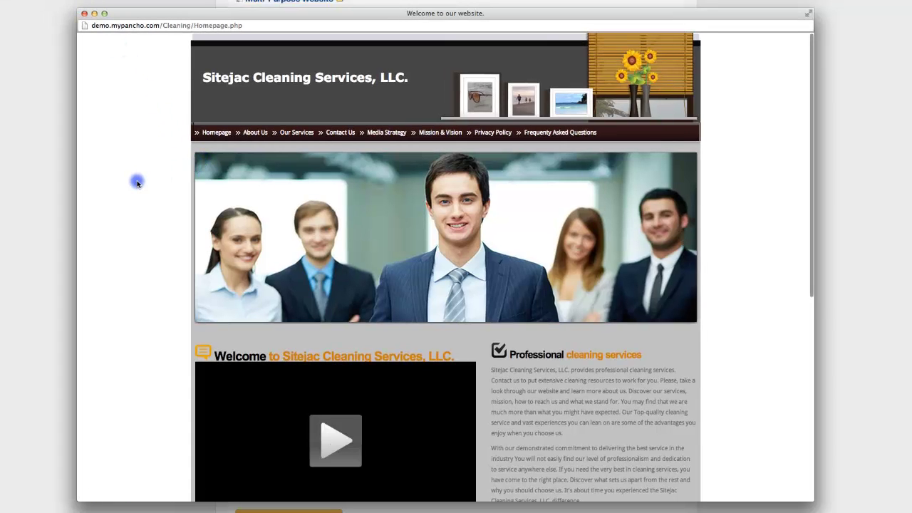
pyautogui.scroll(-3, 137, 183)
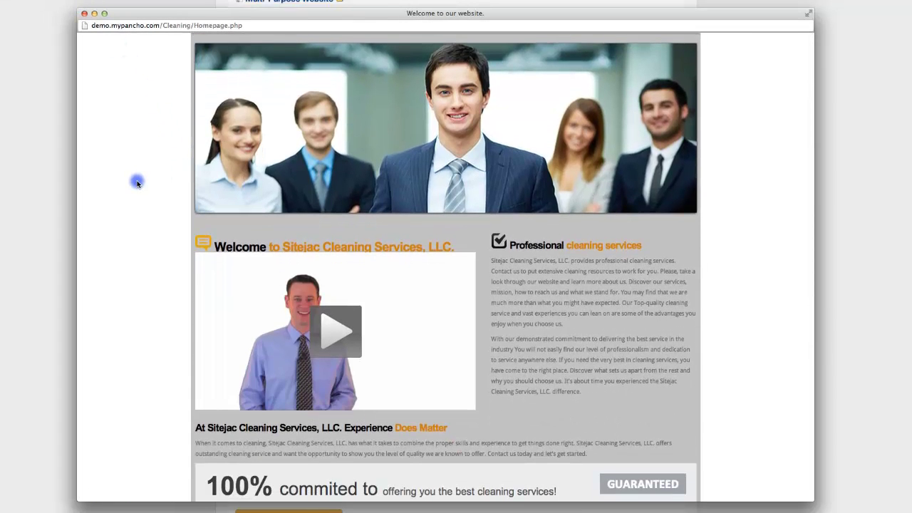
pyautogui.scroll(-3, 138, 183)
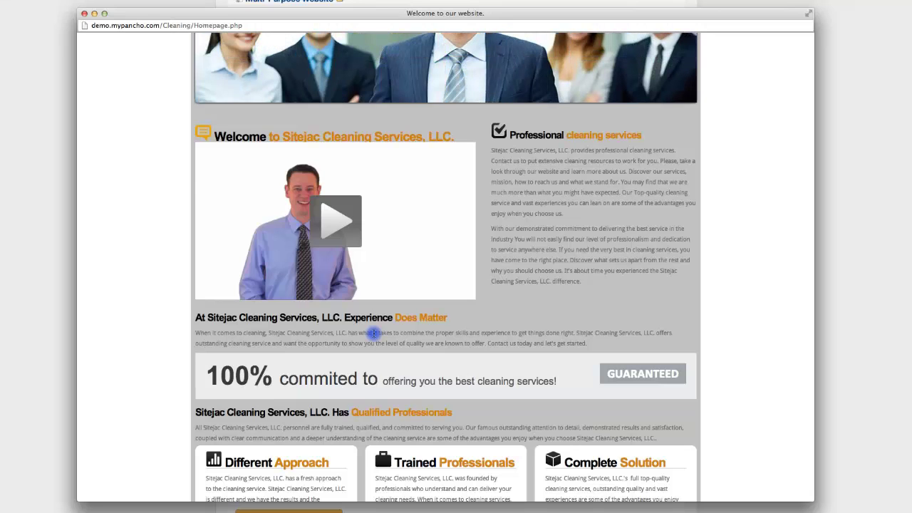
pyautogui.click(85, 14)
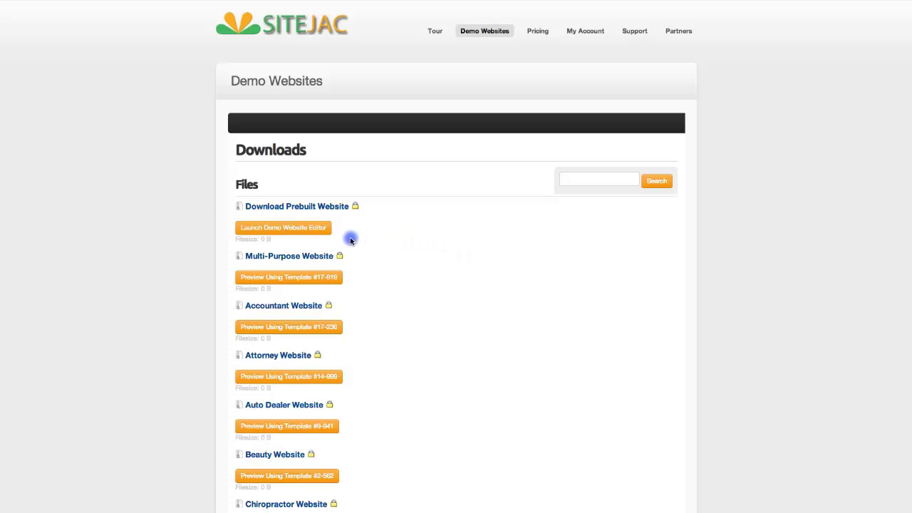
pyautogui.click(305, 230)
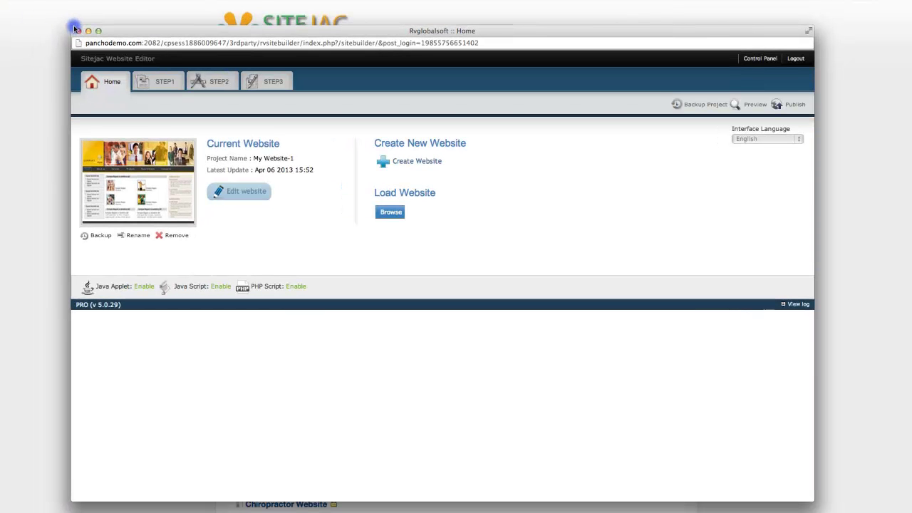
pyautogui.click(154, 84)
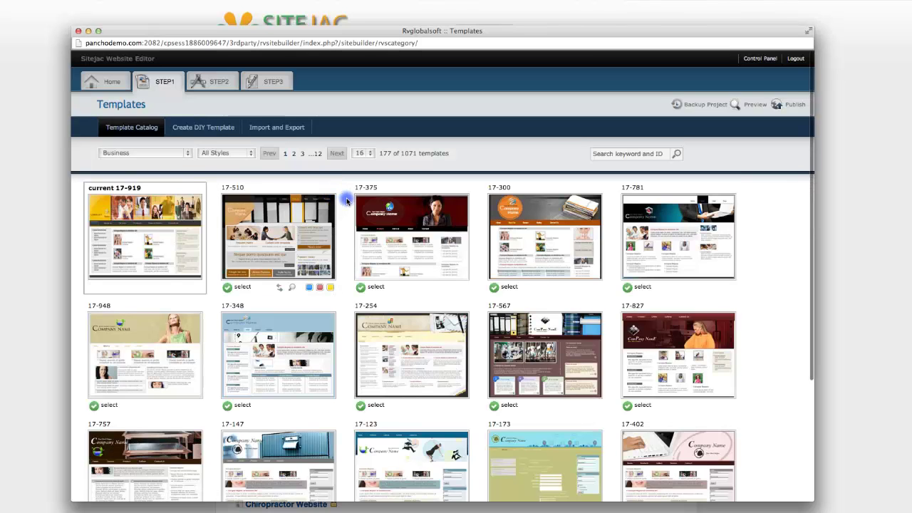
pyautogui.scroll(-3, 347, 201)
pyautogui.scroll(-3, 347, 200)
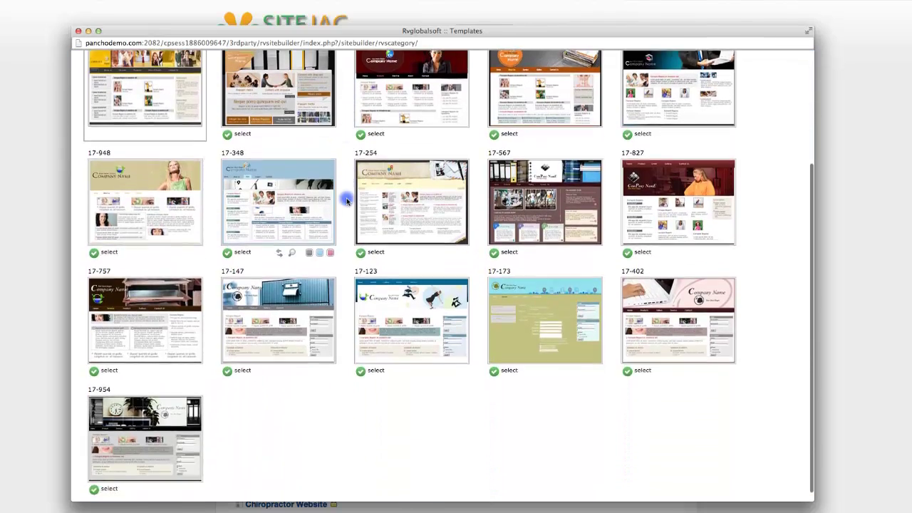
pyautogui.scroll(2, 347, 201)
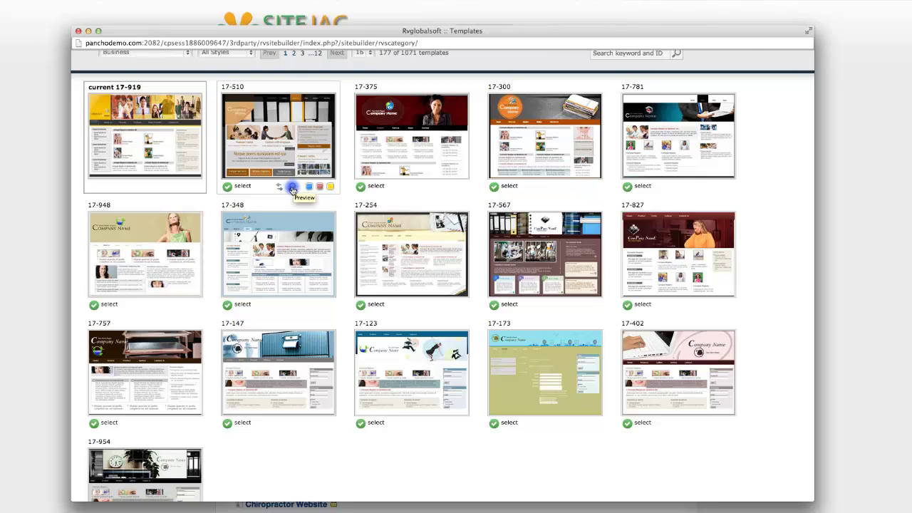
pyautogui.click(293, 188)
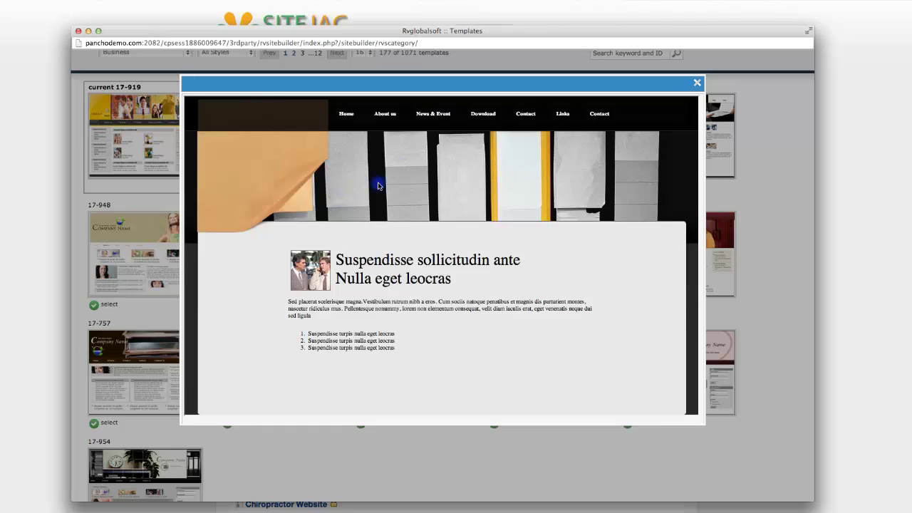
pyautogui.click(697, 85)
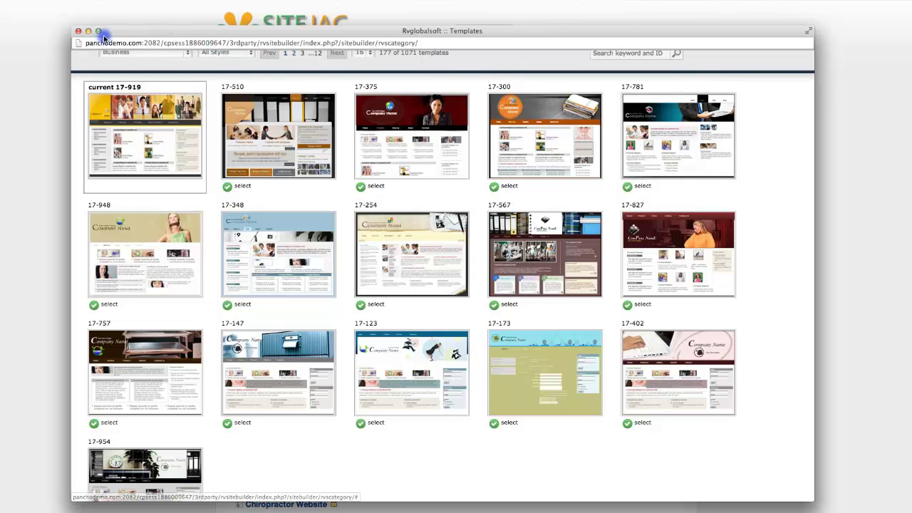
pyautogui.click(79, 30)
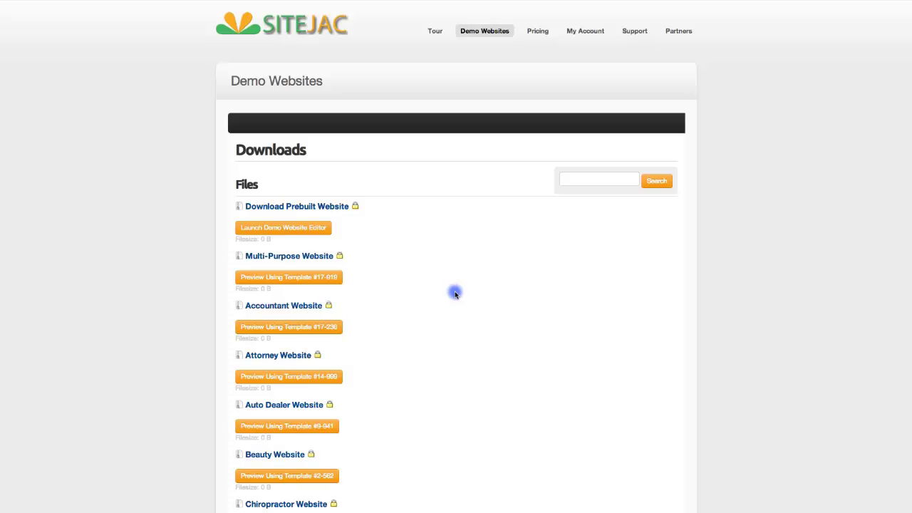
# Step: On the Pricing page, choose Select Plan under the Yearly column
pyautogui.click(538, 31)
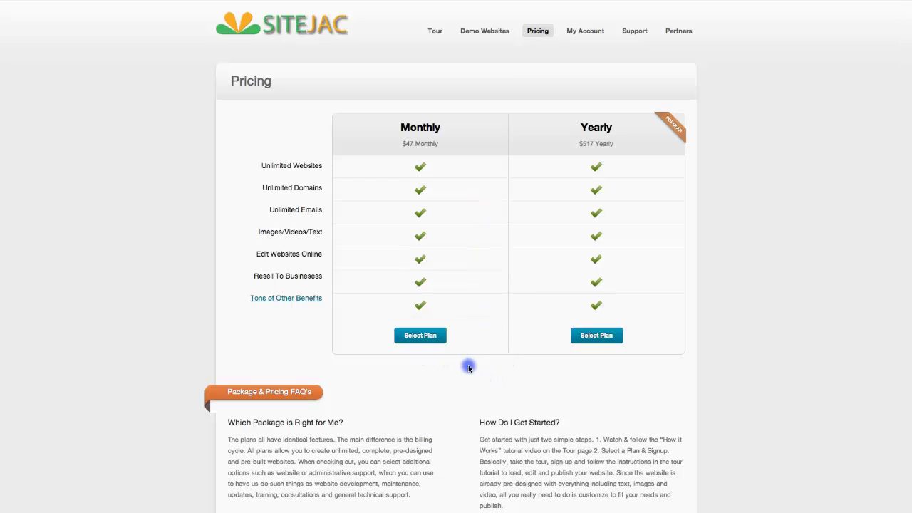
pyautogui.click(603, 338)
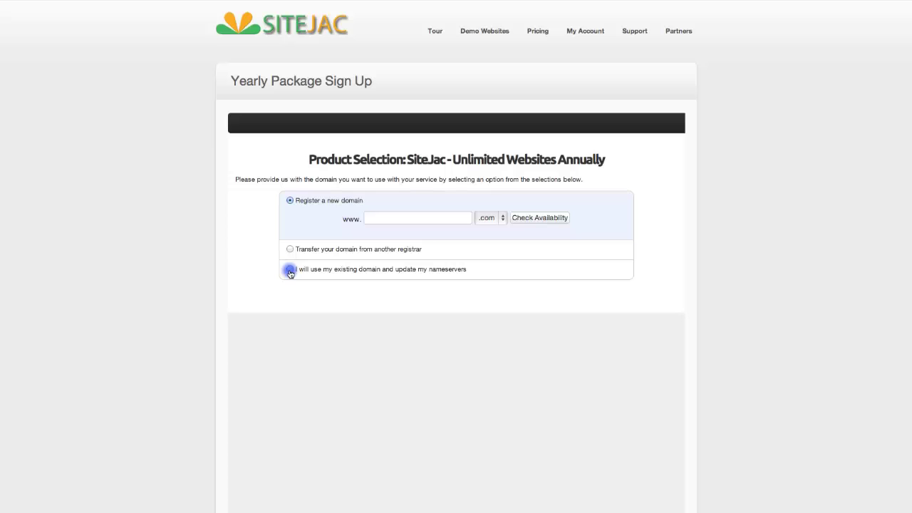
# Step: Check and register the new domain 'anthonnyhayden' .com for 1 year at $15.00
pyautogui.click(397, 217)
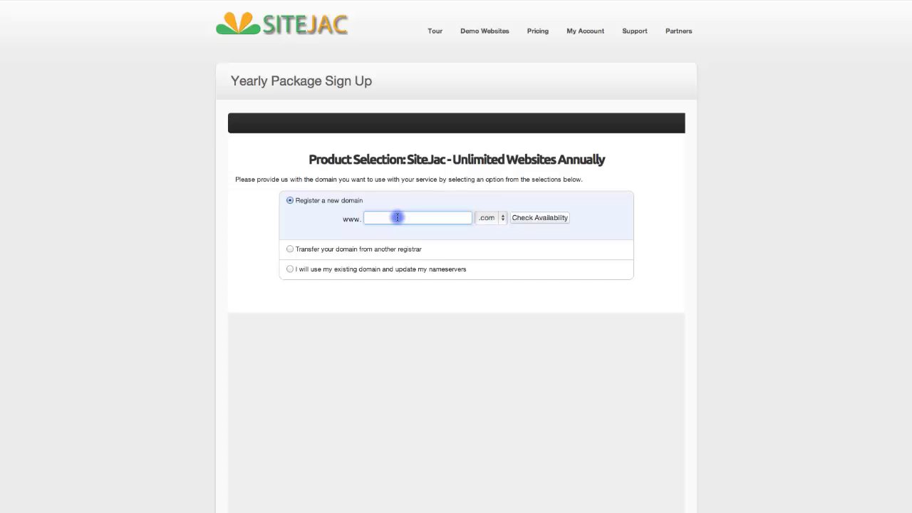
pyautogui.write('anthonnyhayden')
pyautogui.click(555, 218)
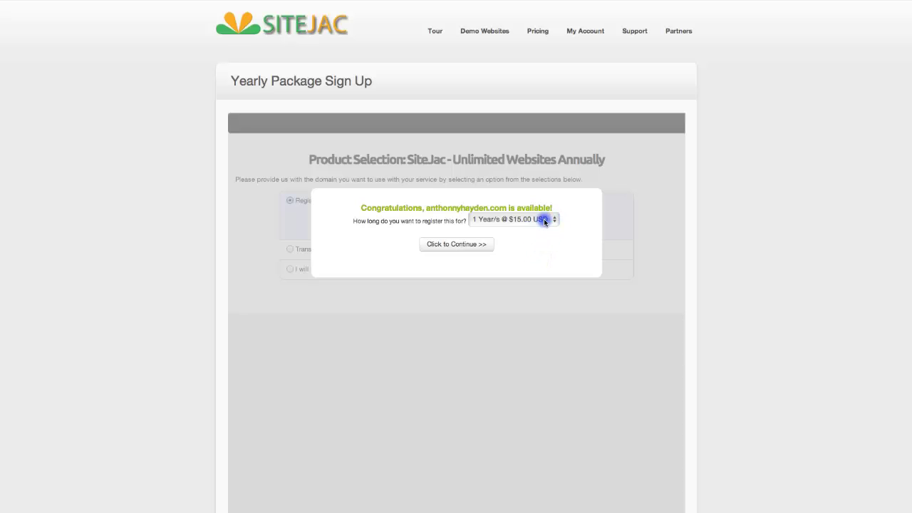
pyautogui.click(474, 249)
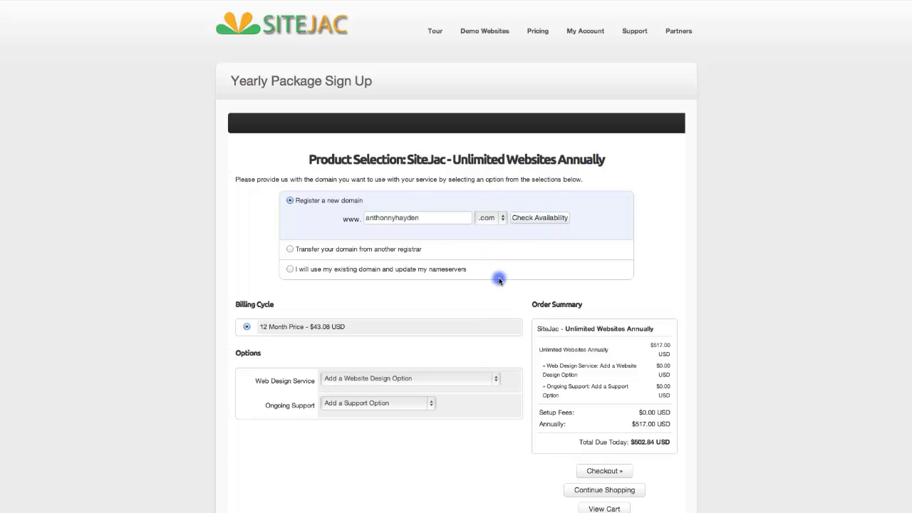
# Step: Leave Web Design Service at 'Add a Website Design Option' and proceed to Checkout
pyautogui.scroll(-2, 486, 319)
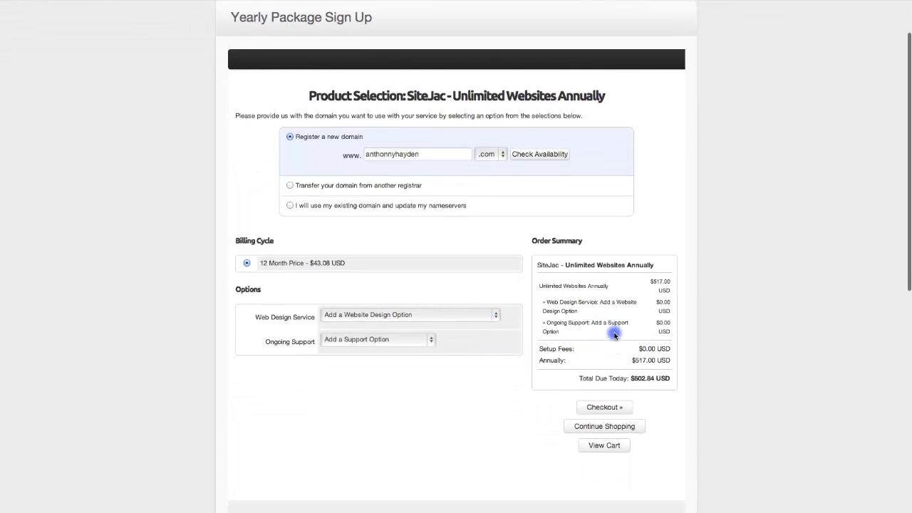
pyautogui.click(478, 315)
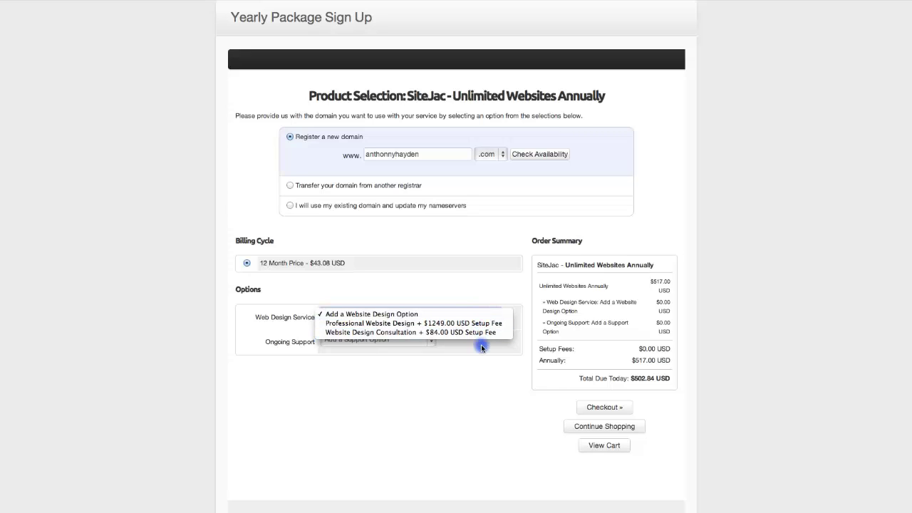
pyautogui.click(481, 344)
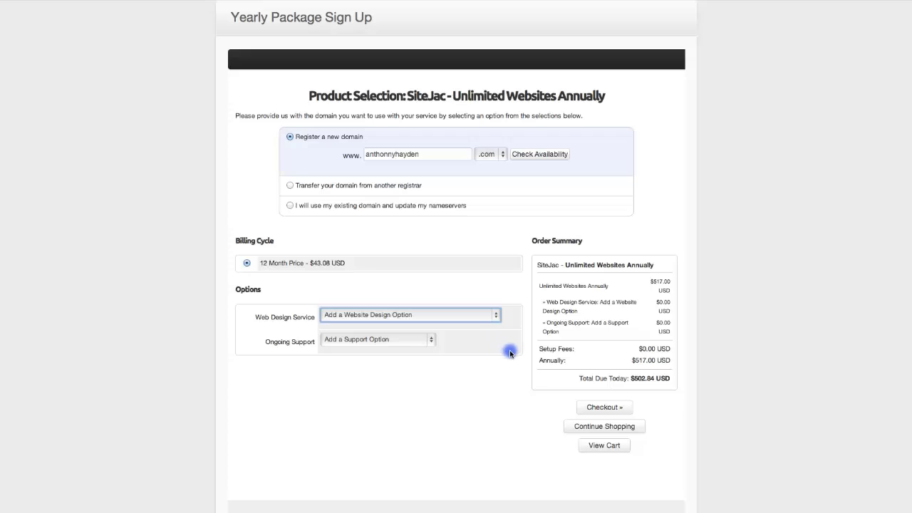
pyautogui.click(597, 409)
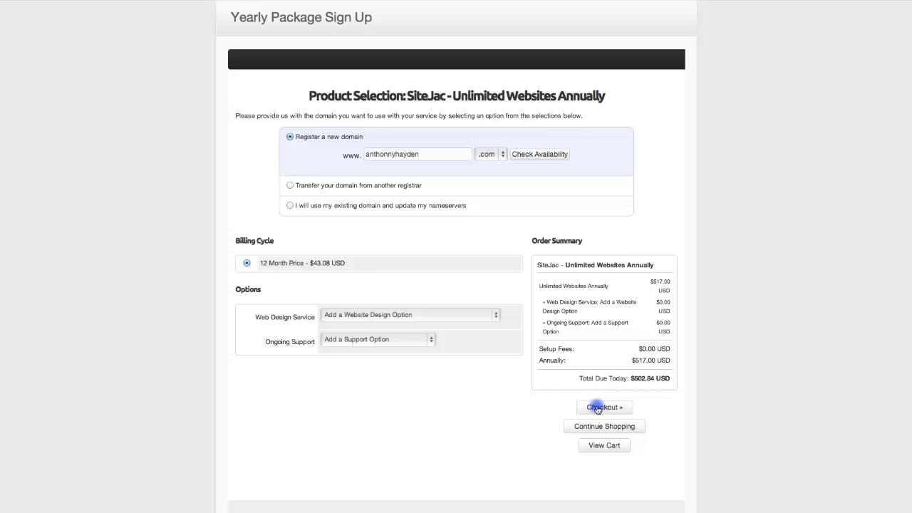
# Step: Load Review & Checkout and tick 'I have read and agree to the Terms of Service'
pyautogui.click(603, 406)
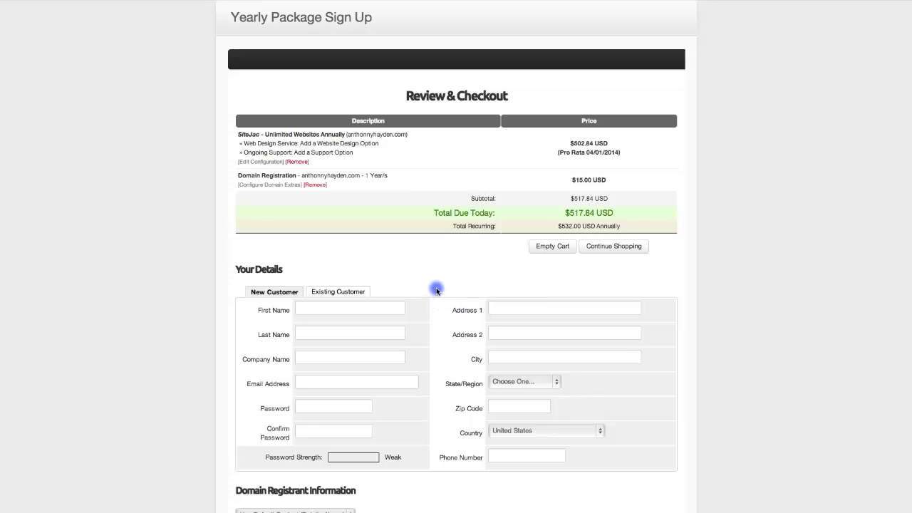
pyautogui.scroll(-3, 437, 290)
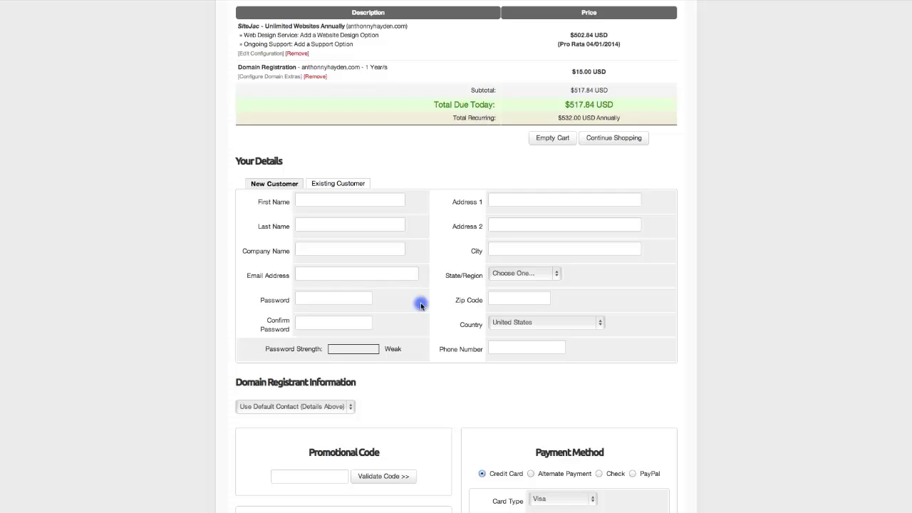
pyautogui.scroll(-5, 420, 305)
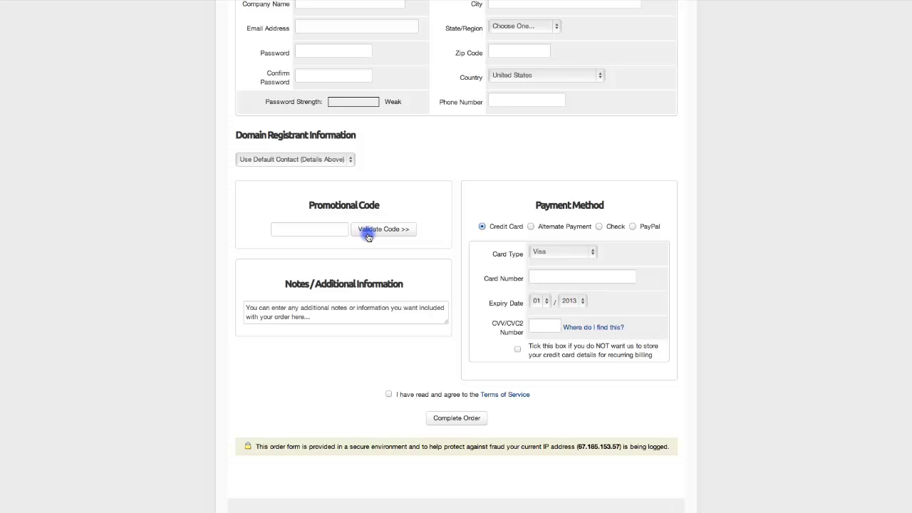
pyautogui.click(388, 395)
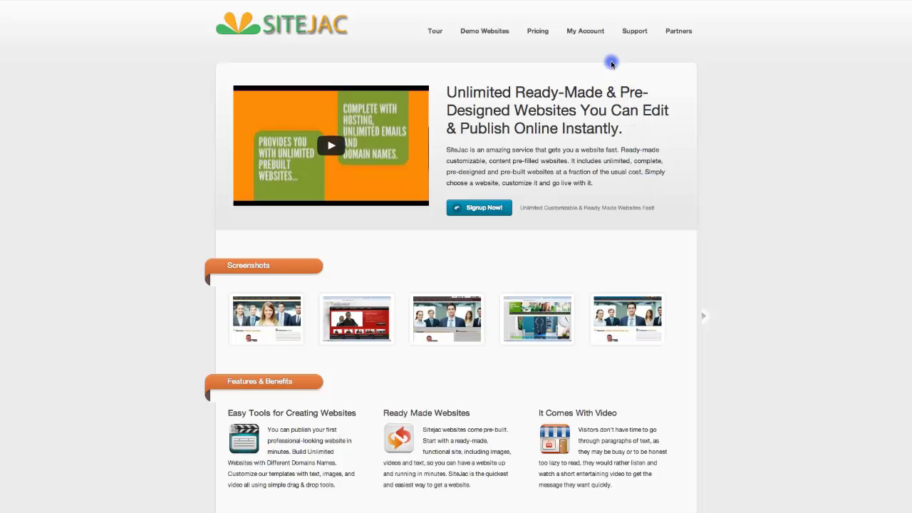
# Step: From My Account > Services > My Services, view details of the Unlimited Websites Annually plan
pyautogui.click(593, 32)
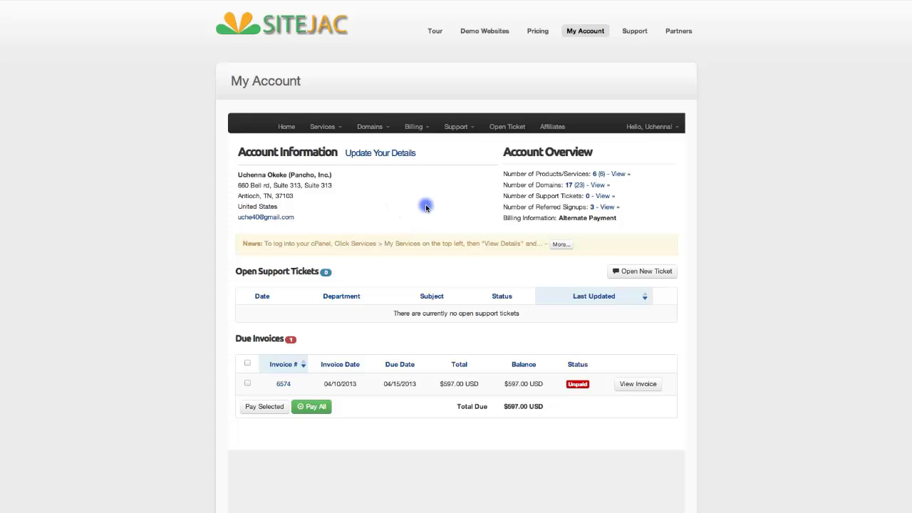
pyautogui.click(316, 127)
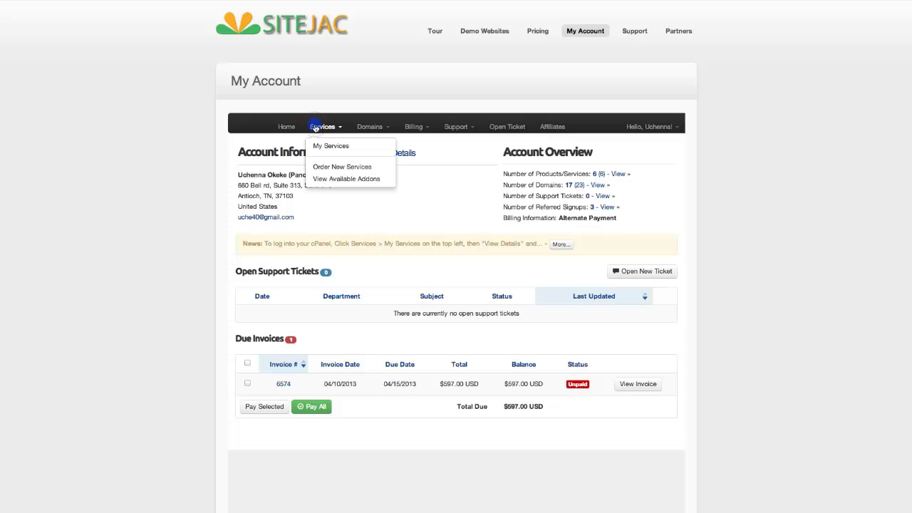
pyautogui.click(320, 145)
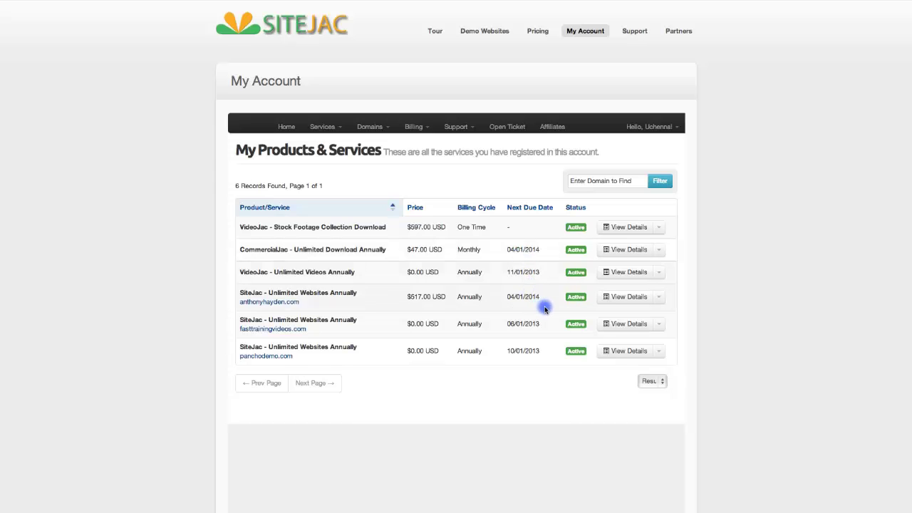
pyautogui.click(625, 300)
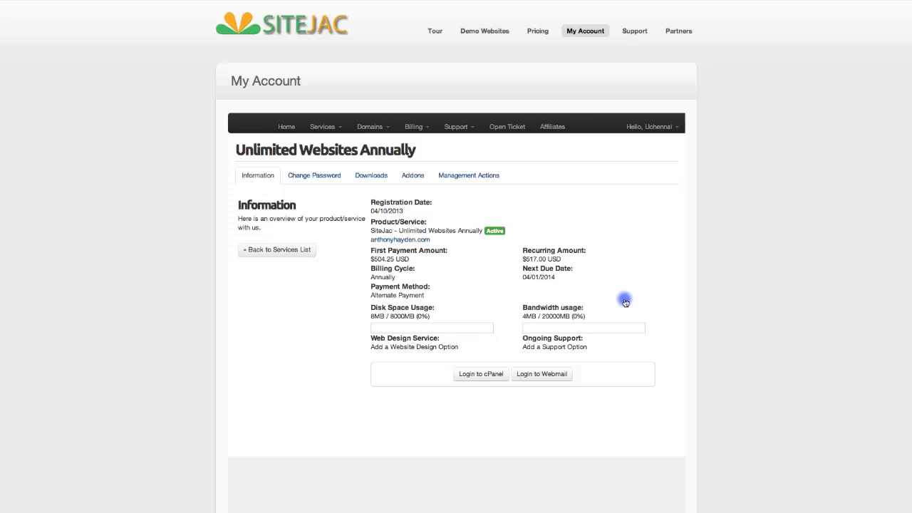
# Step: Log in to cPanel and launch the Sitejac Website Editor from the Software section
pyautogui.click(490, 383)
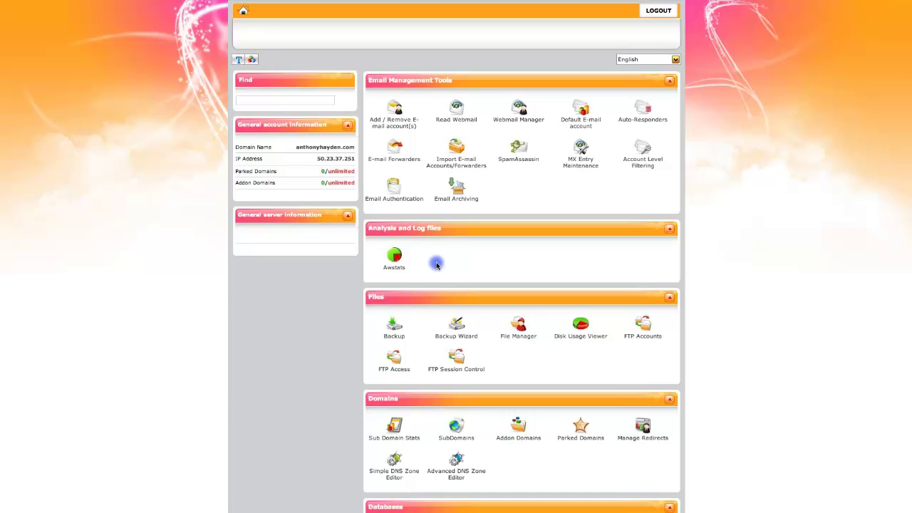
pyautogui.scroll(-5, 437, 265)
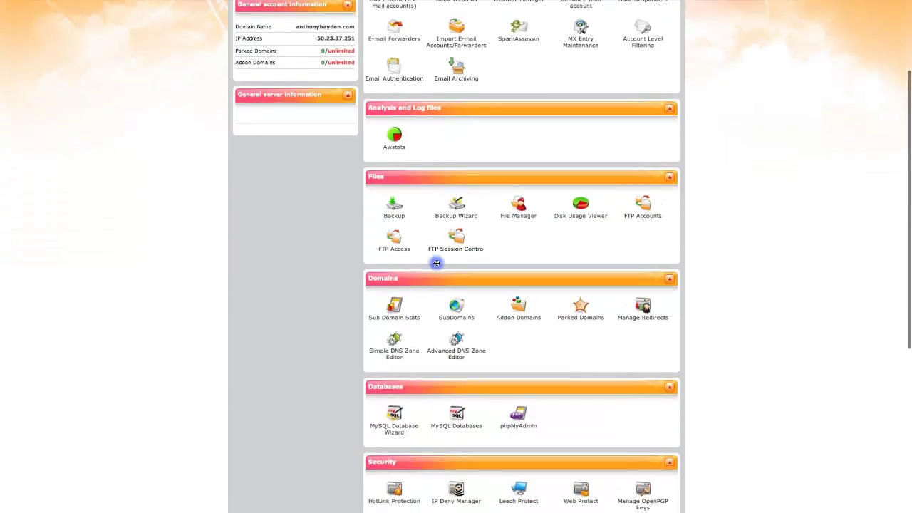
pyautogui.scroll(-3, 437, 266)
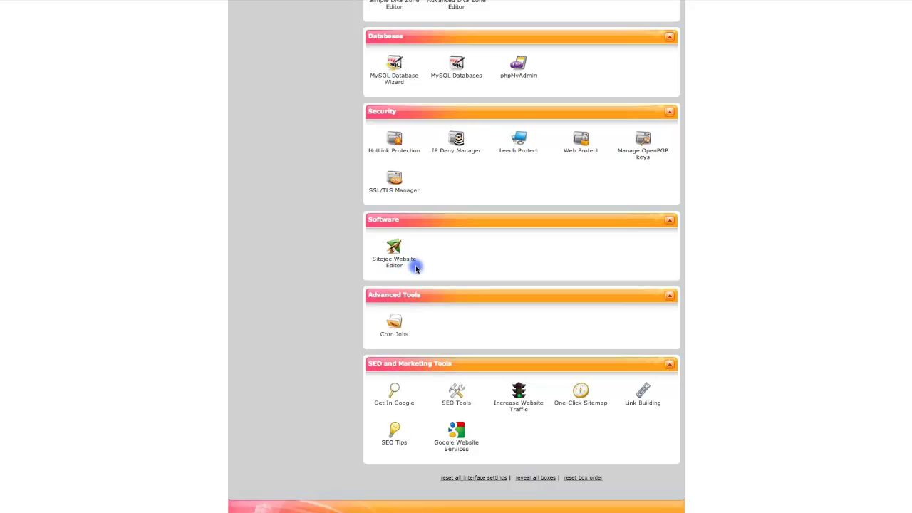
pyautogui.click(417, 268)
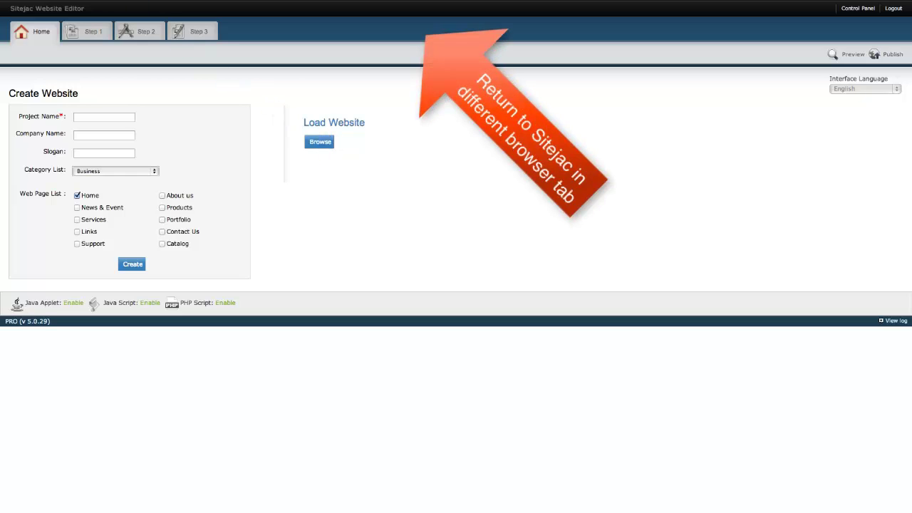
# Step: Back in the account tab, reopen the Unlimited Websites Annually service and show its downloads
pyautogui.click(234, 1)
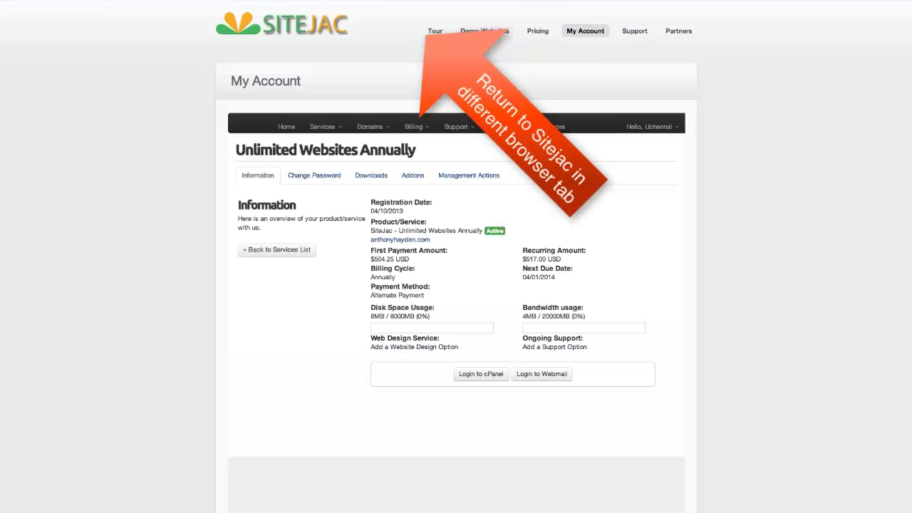
pyautogui.click(324, 129)
pyautogui.click(326, 146)
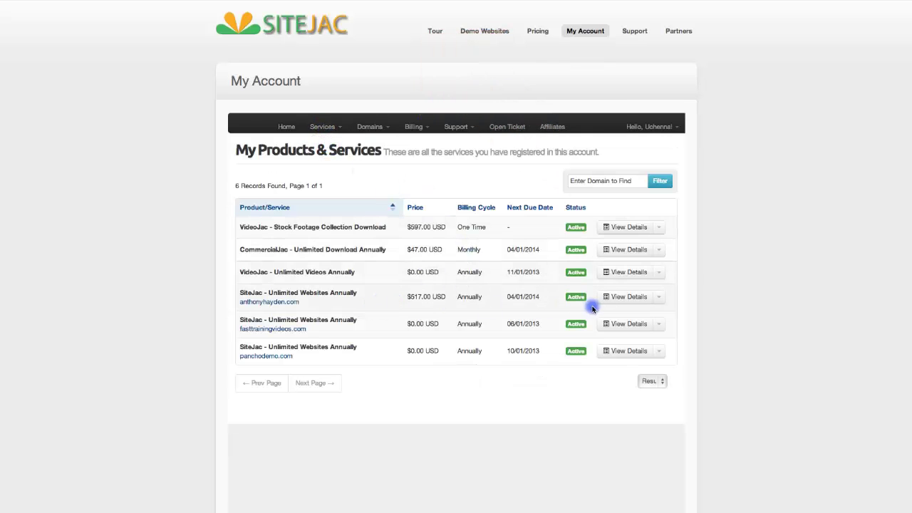
pyautogui.click(617, 303)
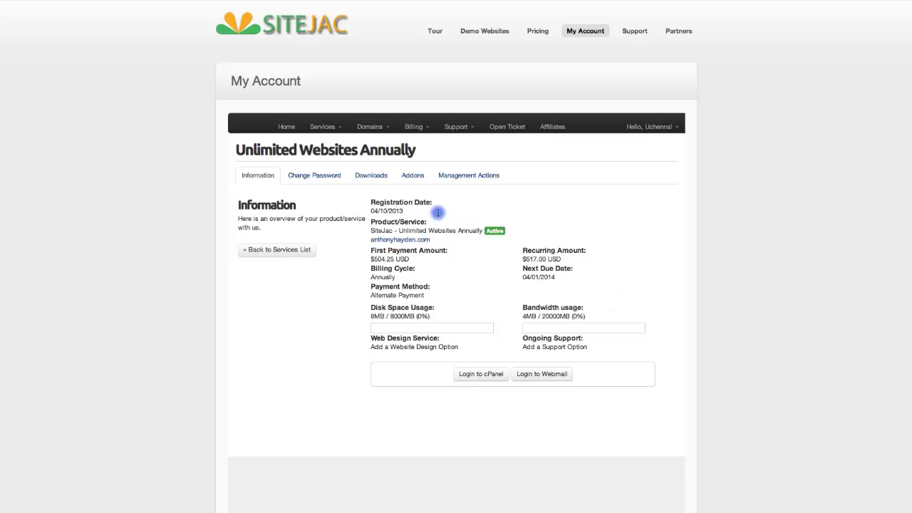
pyautogui.click(372, 175)
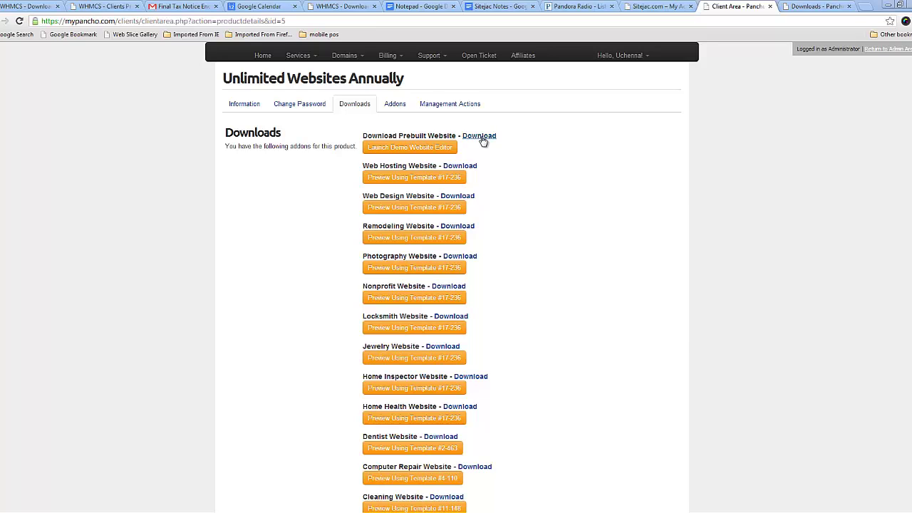
# Step: Under Support > Downloads, open the SiteJac category and save the Download Prebuilt Website archive
pyautogui.click(440, 57)
pyautogui.click(436, 99)
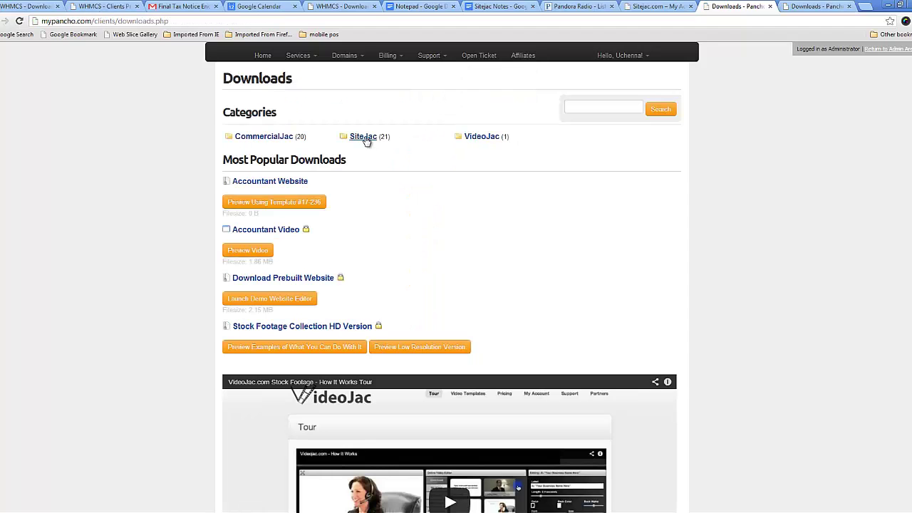
pyautogui.click(365, 138)
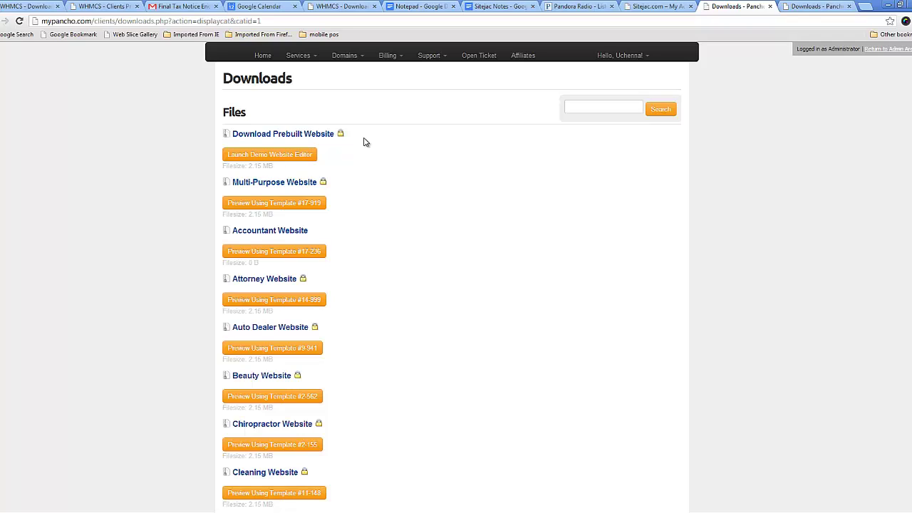
pyautogui.click(296, 138)
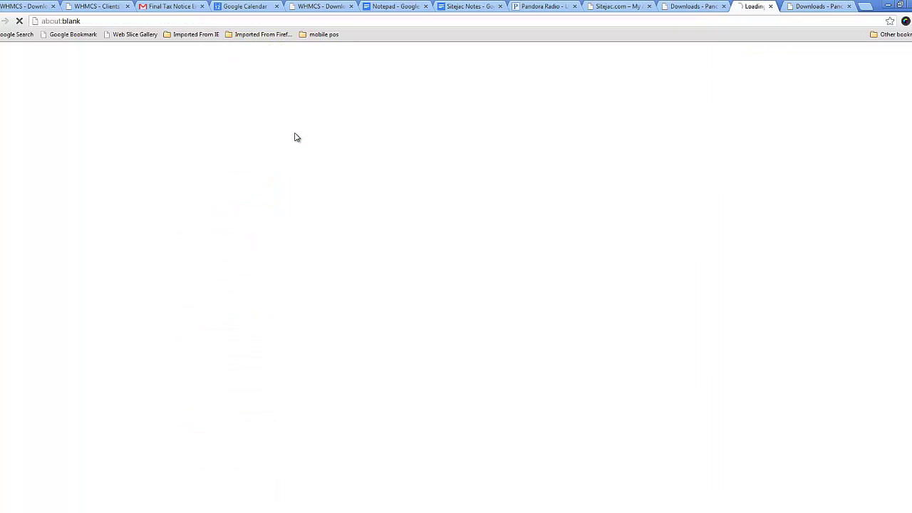
pyautogui.press('Return')
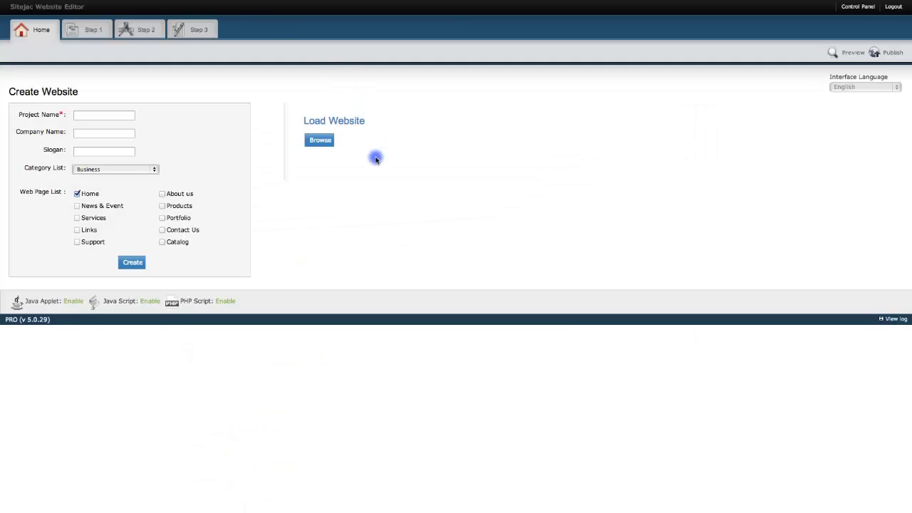
# Step: Load Website with sitejac_Prebuilt-Website.tar.gz from Downloads, upload it, and continue past the warning
pyautogui.click(319, 142)
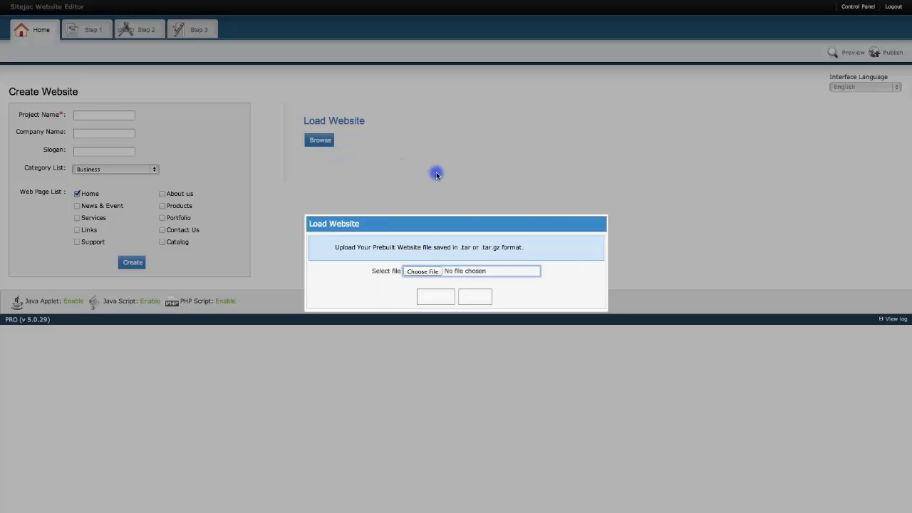
pyautogui.click(431, 271)
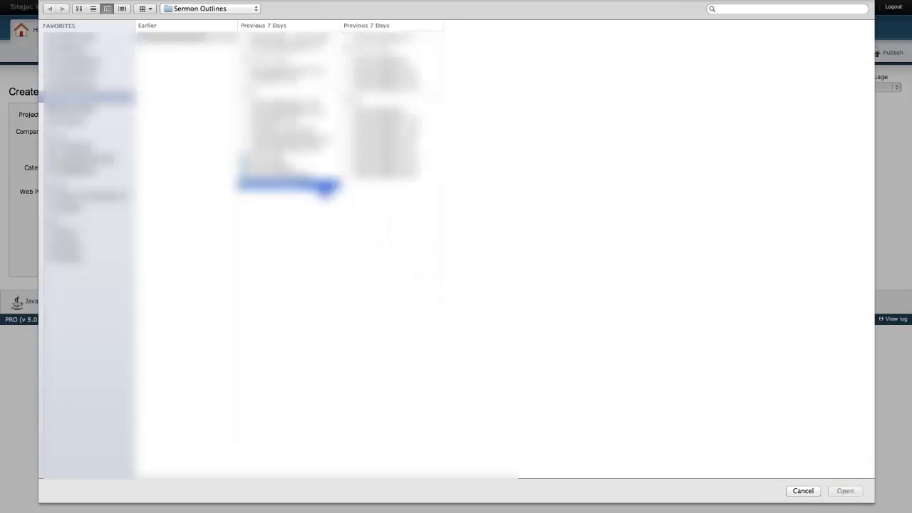
pyautogui.click(71, 48)
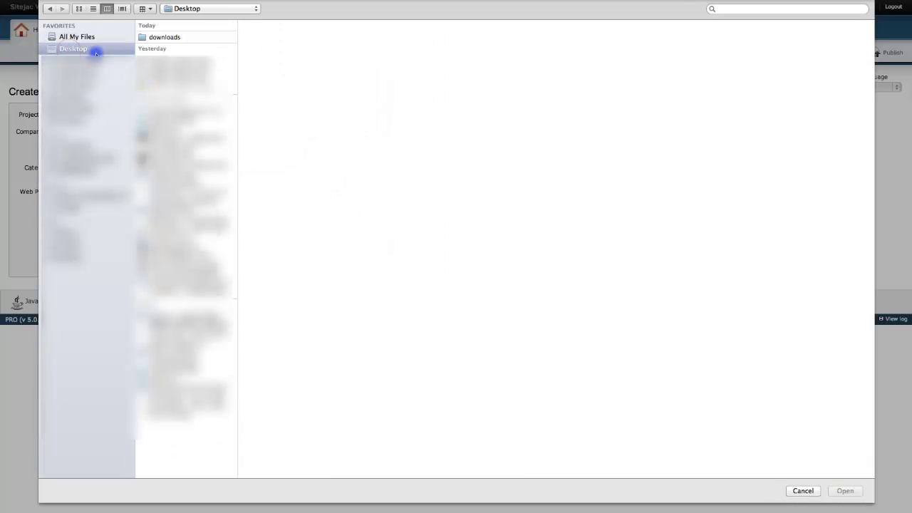
pyautogui.click(150, 37)
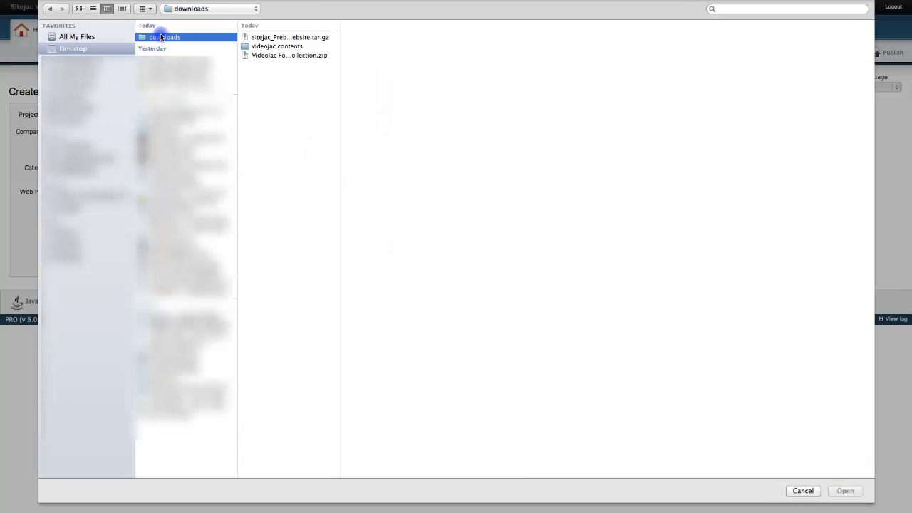
pyautogui.click(270, 56)
pyautogui.click(275, 37)
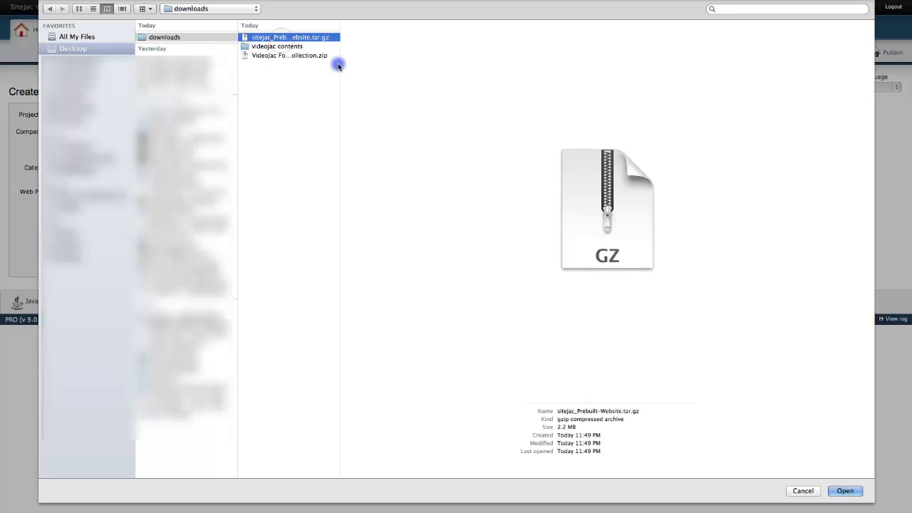
pyautogui.click(845, 491)
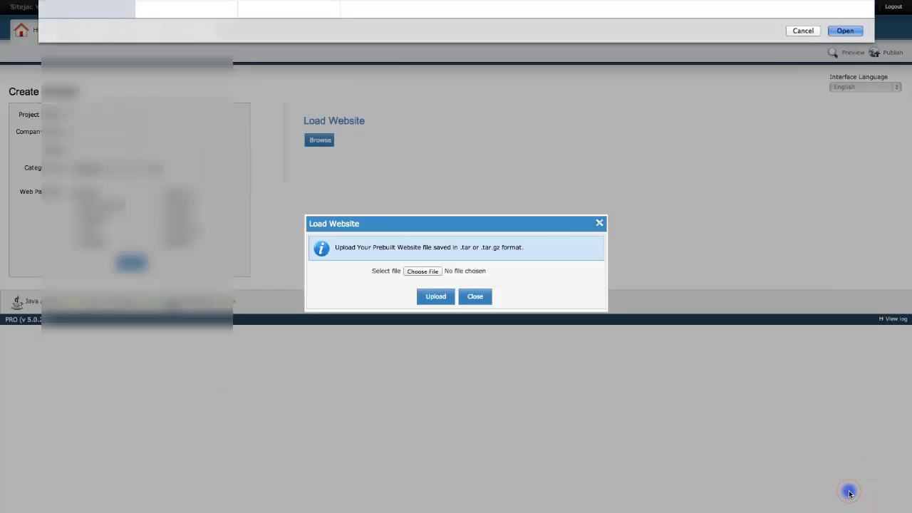
pyautogui.click(441, 301)
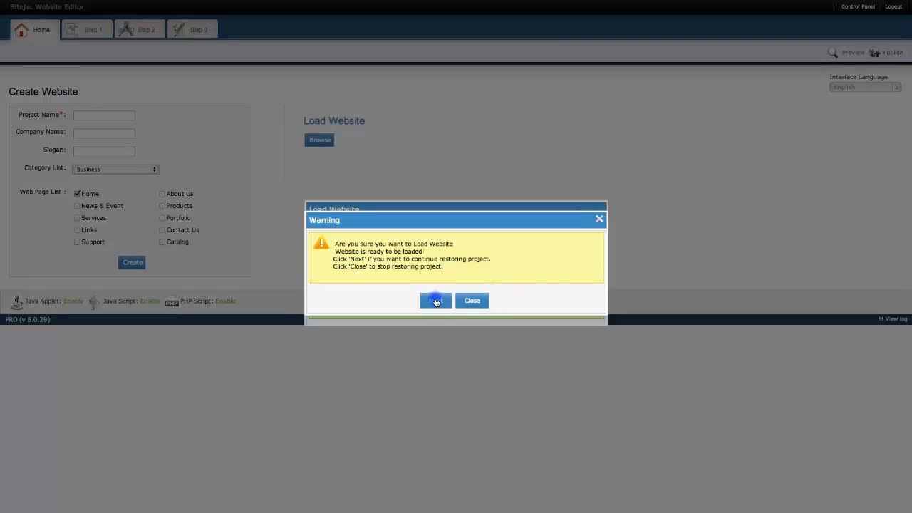
pyautogui.click(435, 301)
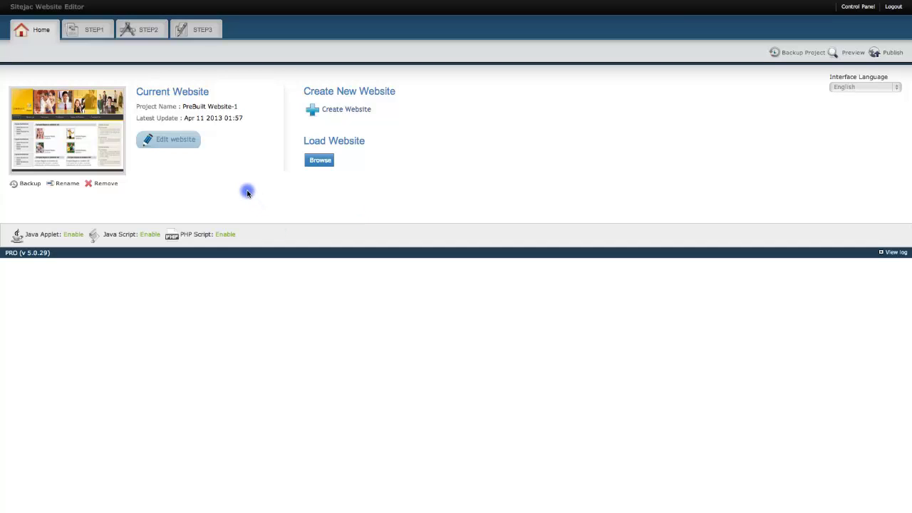
# Step: In Edit website's STEP1 Template Catalog, browse Computer and Technology, then Home and Garden templates
pyautogui.click(170, 142)
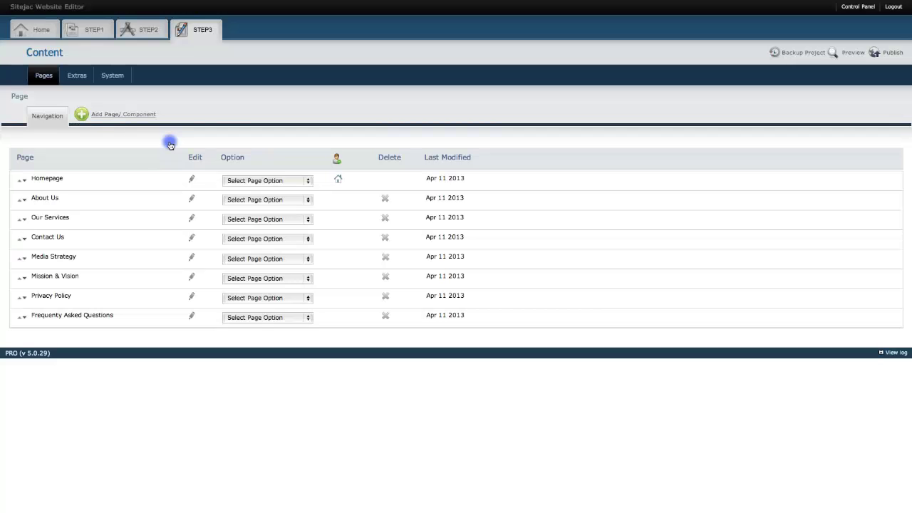
pyautogui.click(89, 30)
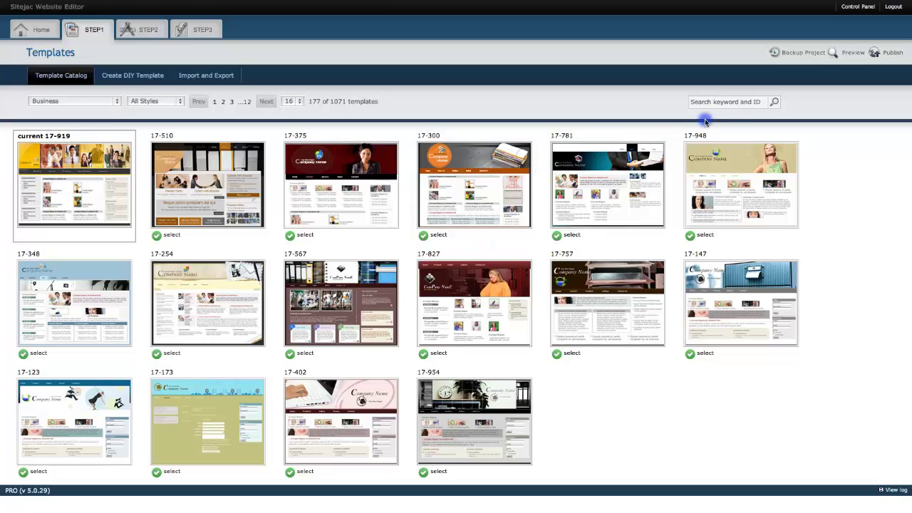
pyautogui.click(730, 102)
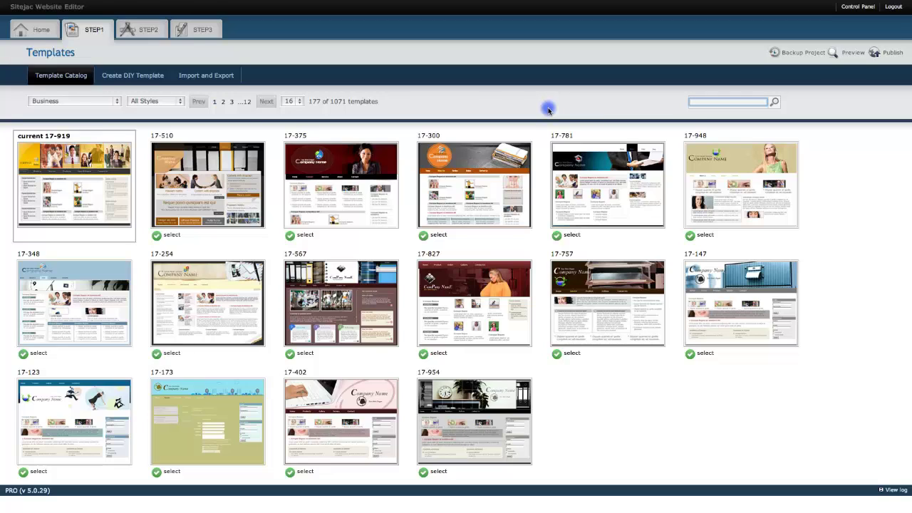
pyautogui.click(81, 102)
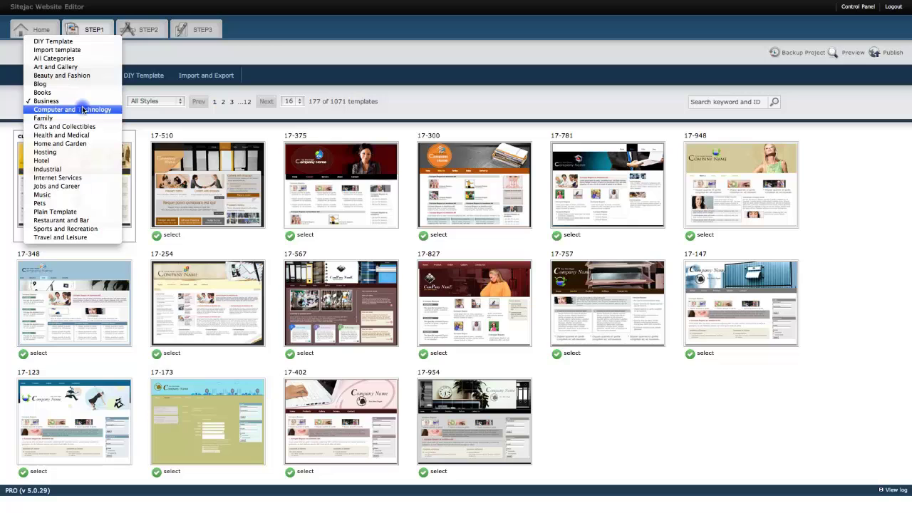
pyautogui.click(83, 110)
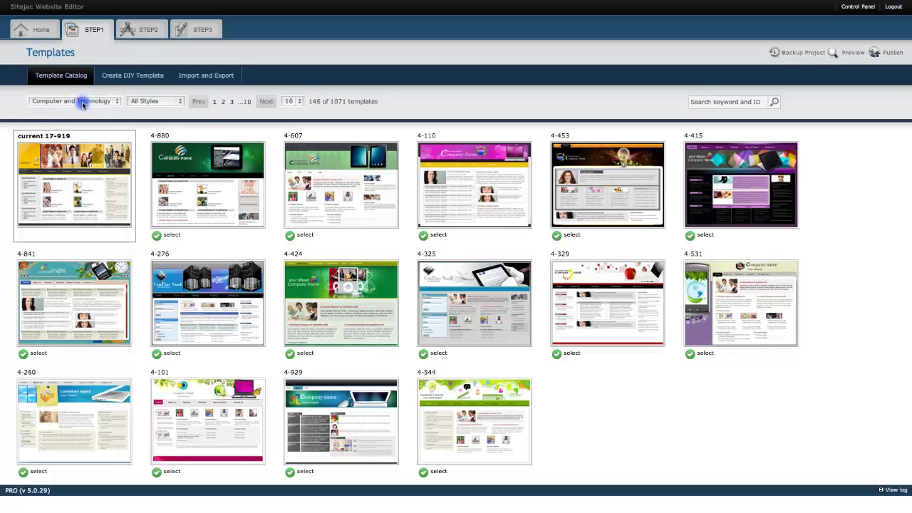
pyautogui.click(83, 104)
pyautogui.click(74, 127)
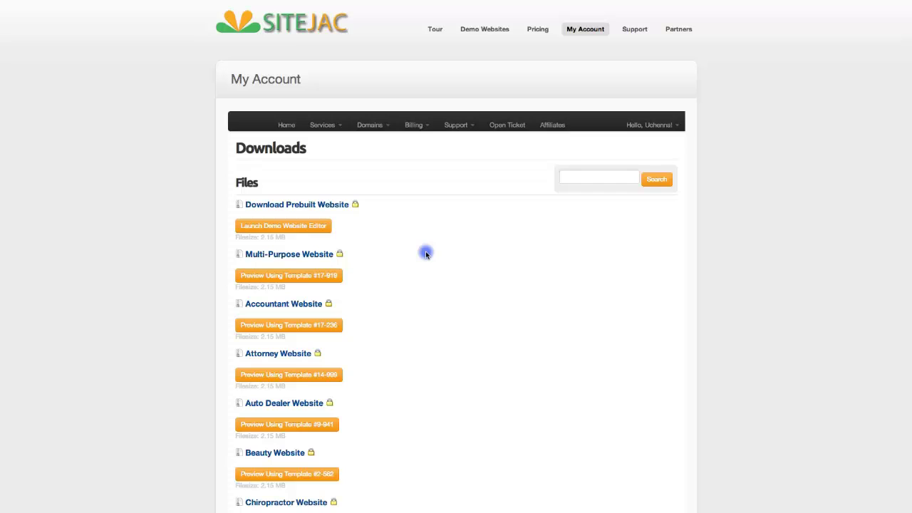
# Step: Launch the Multi-Purpose Website using template #17-919 from the Downloads page
pyautogui.click(331, 282)
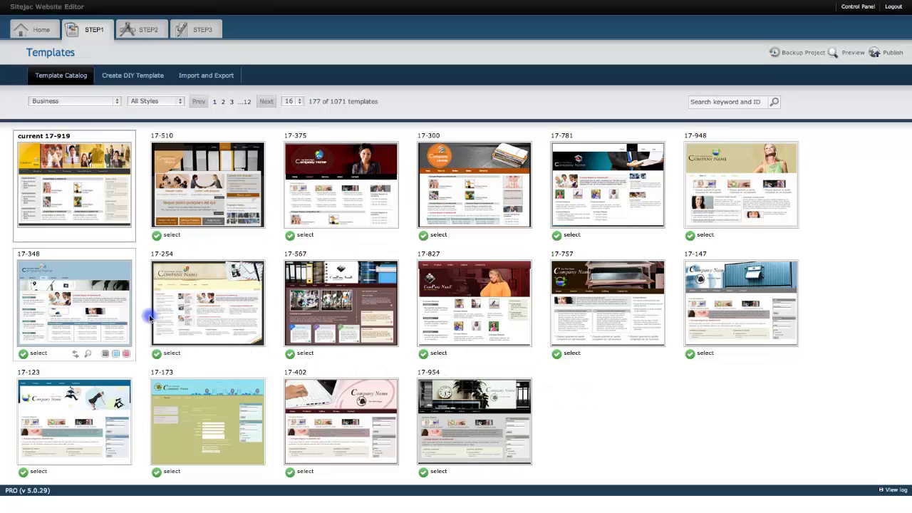
# Step: Preview template 17-348 in an enlarged view, then close the preview
pyautogui.moveTo(111, 309)
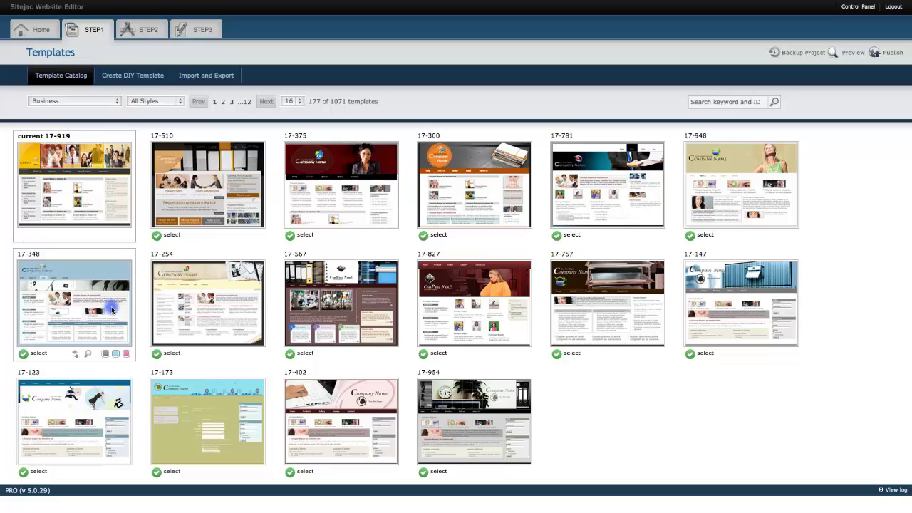
pyautogui.click(89, 357)
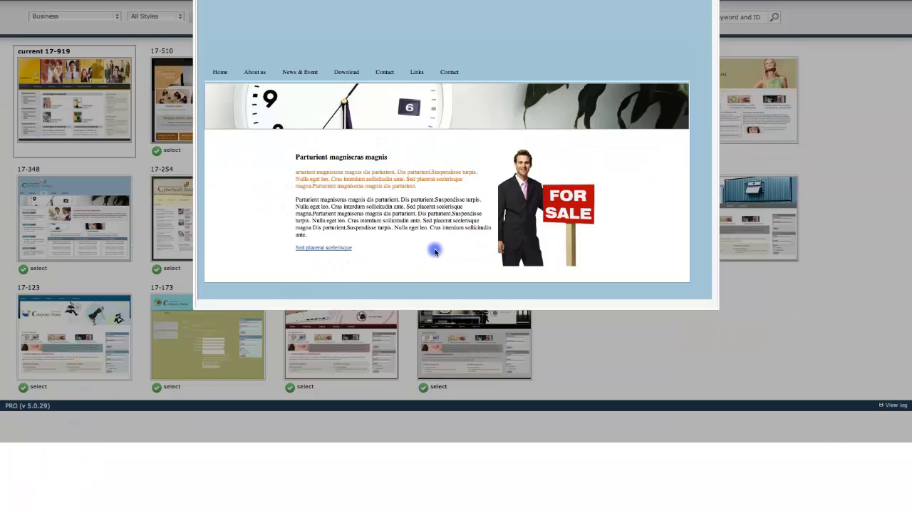
pyautogui.scroll(1, 434, 251)
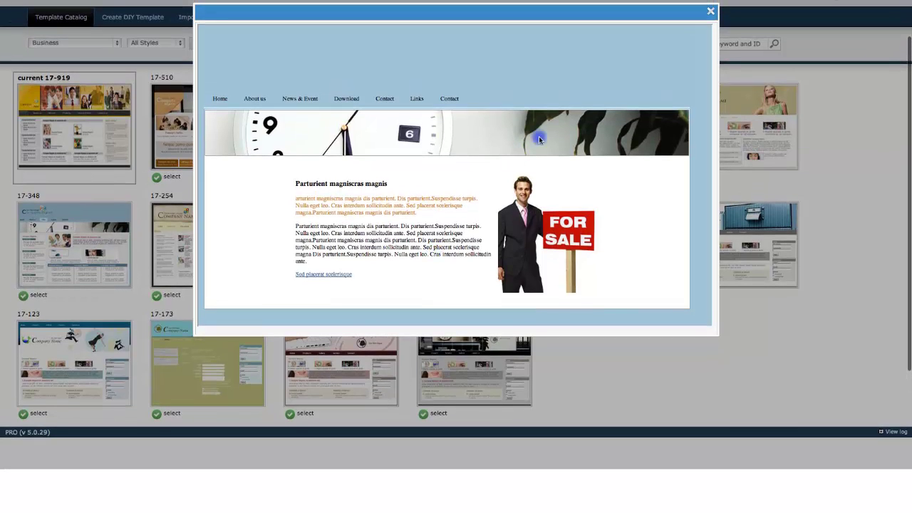
pyautogui.click(710, 11)
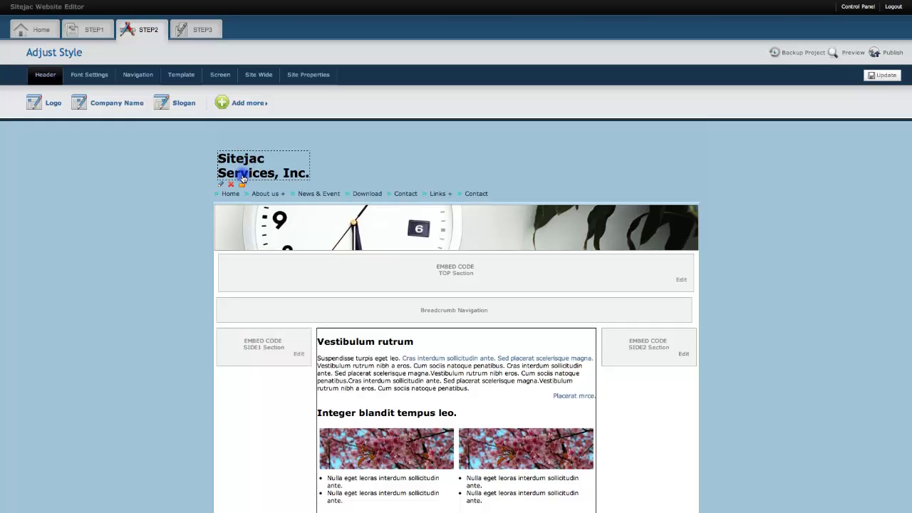
# Step: Replace the header company name with the owner's name and drag it to the header's right end
pyautogui.click(221, 185)
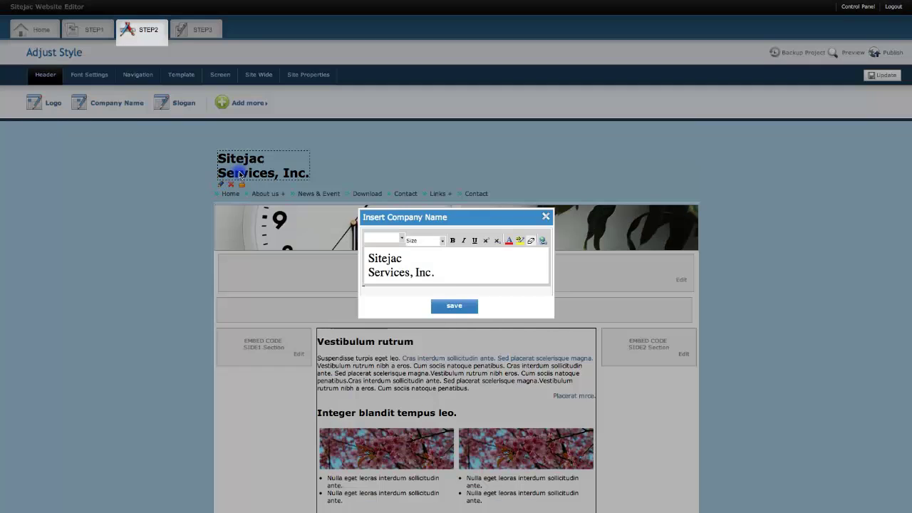
pyautogui.moveTo(461, 284); pyautogui.dragTo(348, 238)
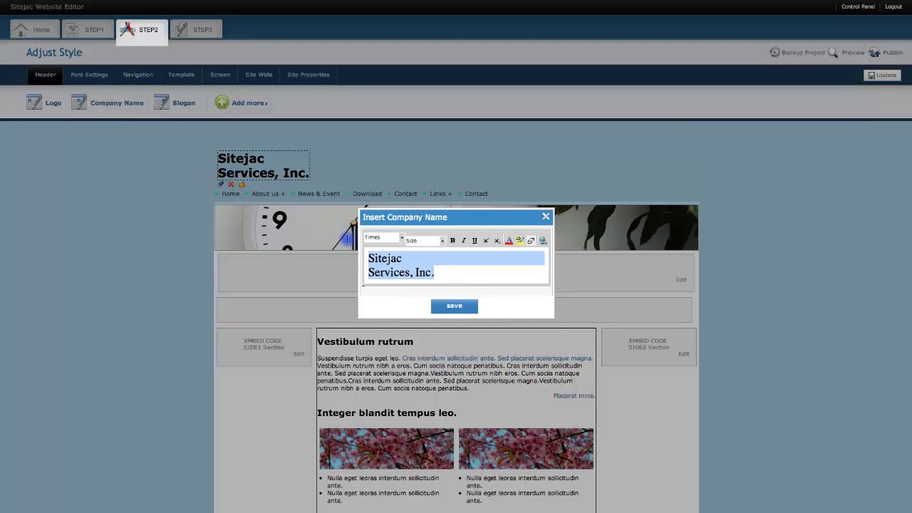
pyautogui.write('Anthony ')
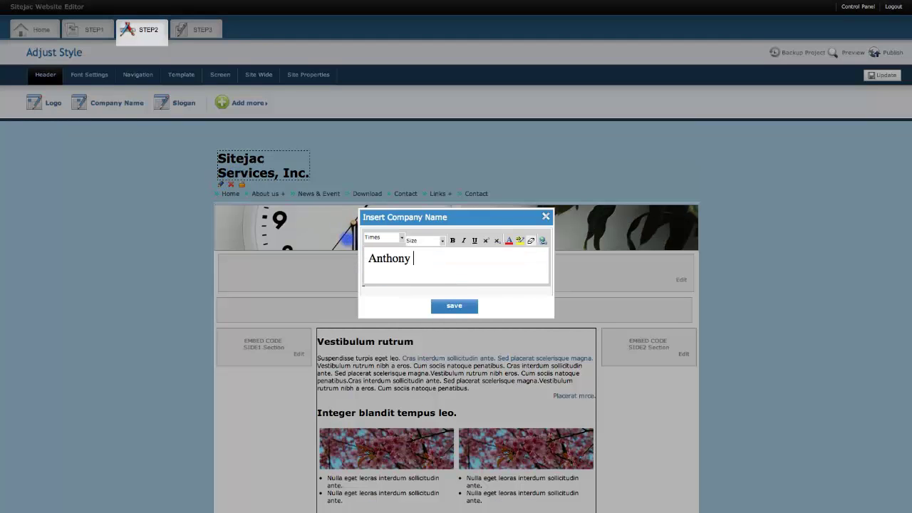
pyautogui.write('Hayden')
pyautogui.click(453, 308)
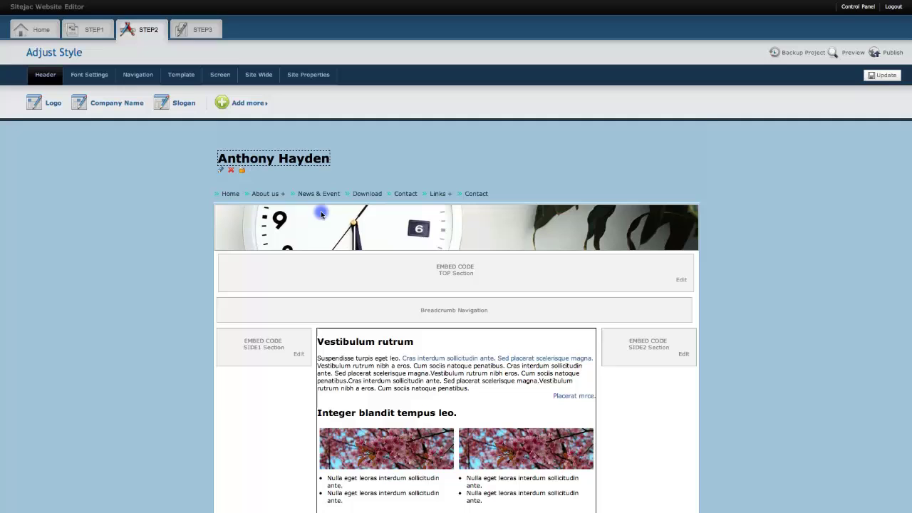
pyautogui.click(280, 161)
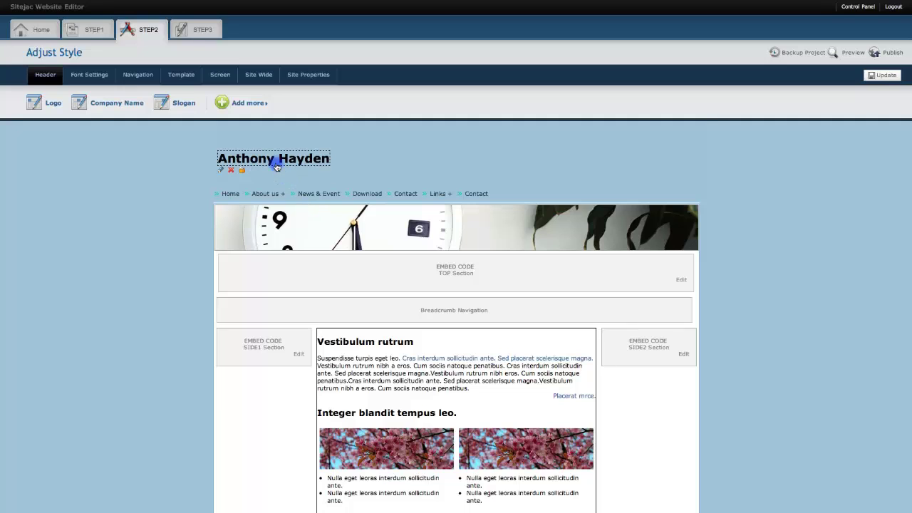
pyautogui.moveTo(281, 163); pyautogui.dragTo(671, 181)
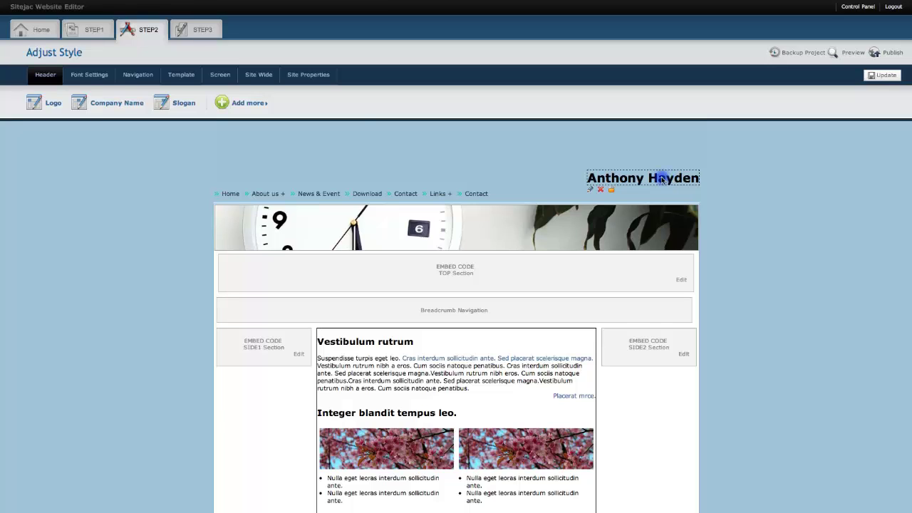
# Step: Open the Site Properties settings and the site's Edit CSS option
pyautogui.click(307, 75)
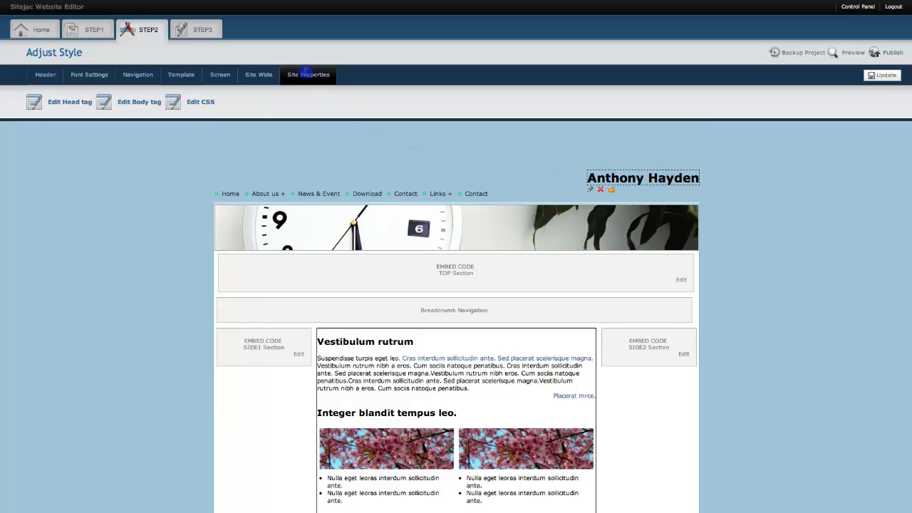
pyautogui.click(189, 104)
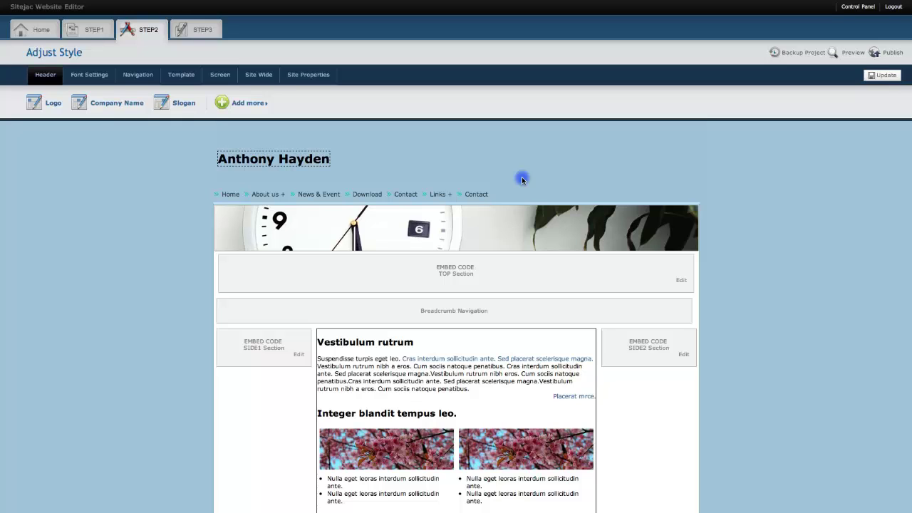
# Step: Review the header company name without changes, then save the header settings
pyautogui.click(123, 105)
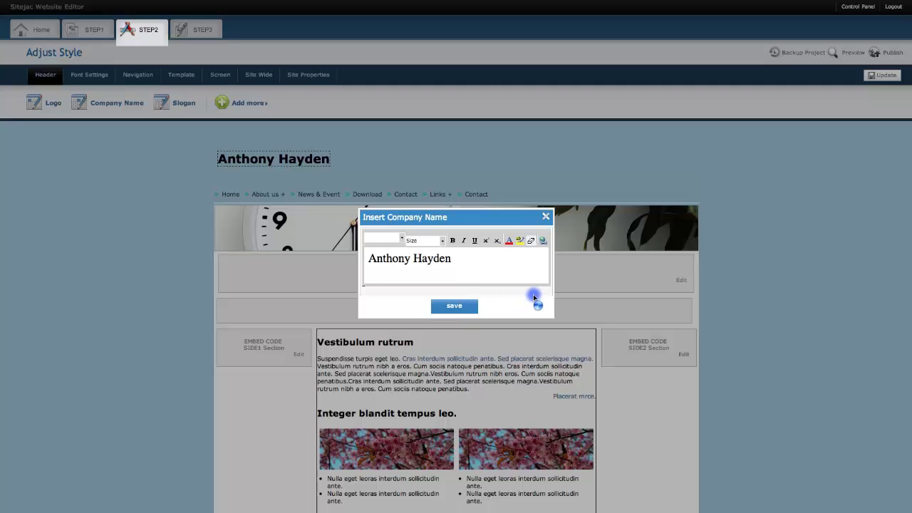
pyautogui.click(661, 283)
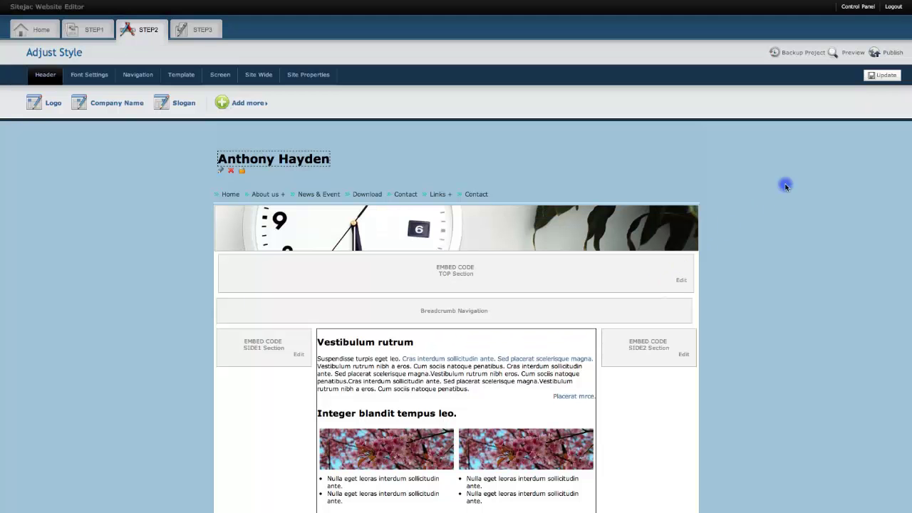
pyautogui.click(874, 76)
# Step: Go to STEP3 to list the site's eight content pages
pyautogui.click(195, 32)
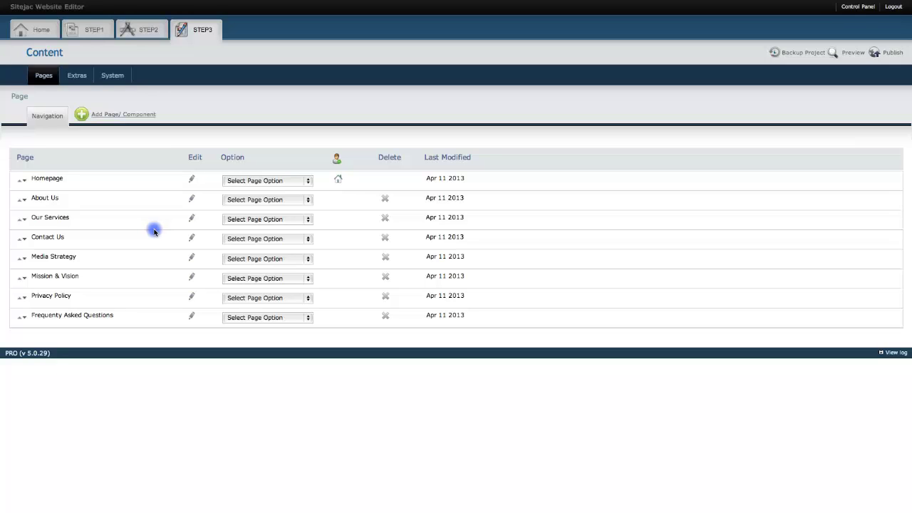
# Step: Cut ' right now' from the Contact Us call-to-action so it reads 'Make the right move!', then save
pyautogui.click(192, 239)
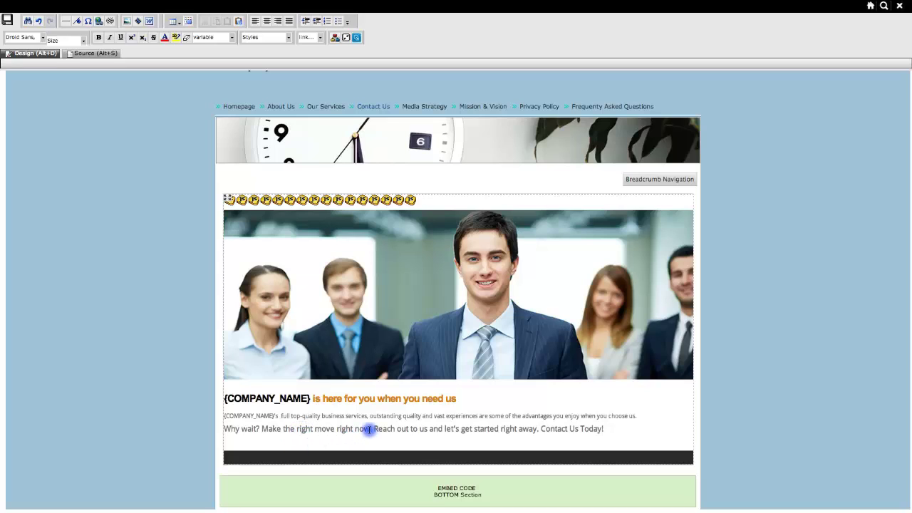
pyautogui.moveTo(370, 429); pyautogui.dragTo(332, 430)
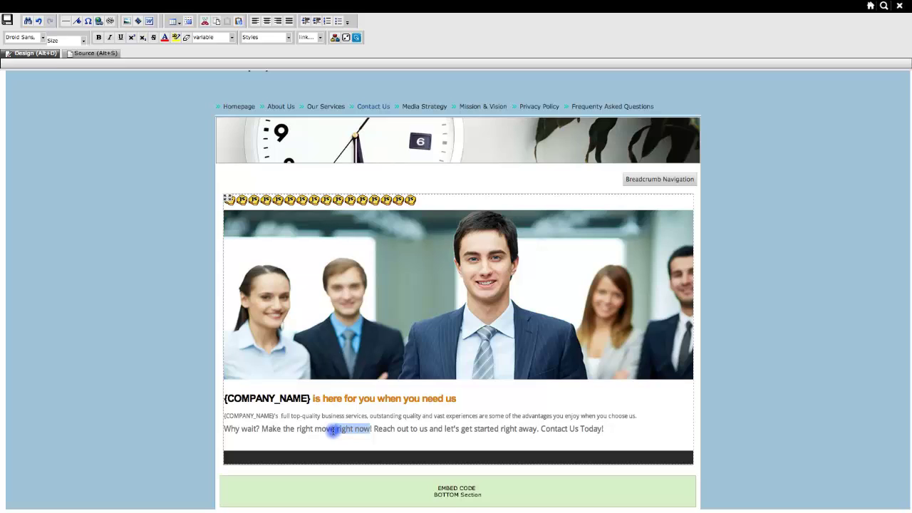
pyautogui.press('Delete')
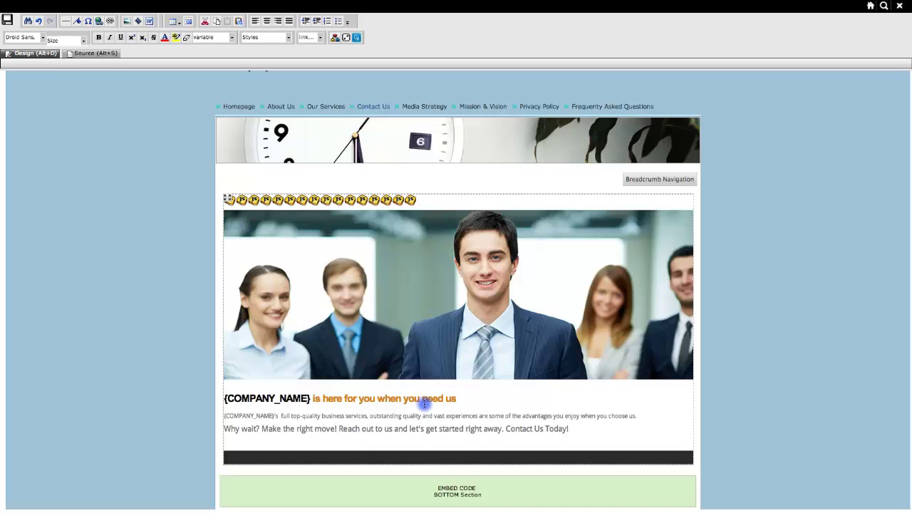
pyautogui.click(7, 21)
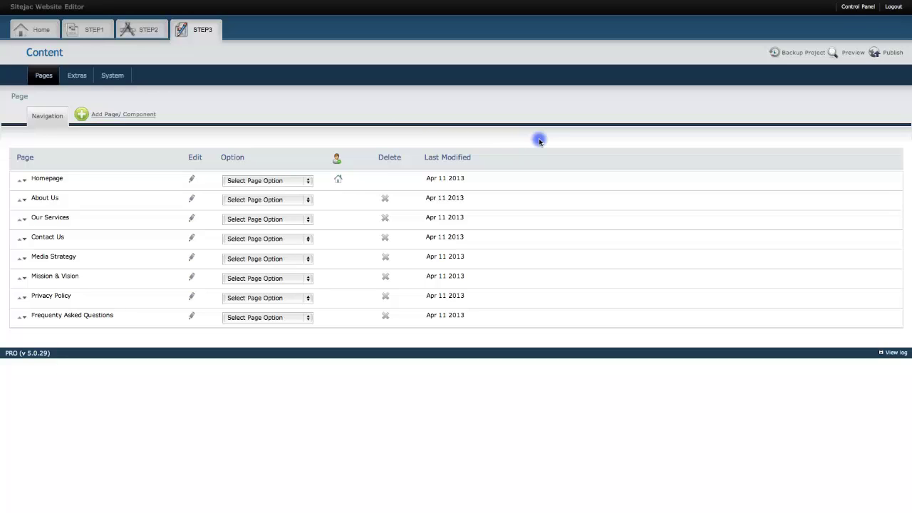
pyautogui.click(849, 54)
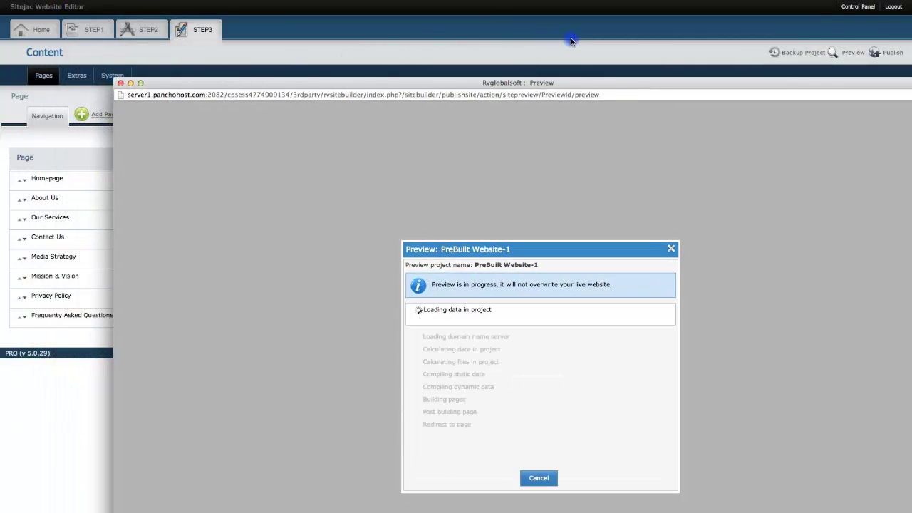
pyautogui.moveTo(572, 85); pyautogui.dragTo(523, 33)
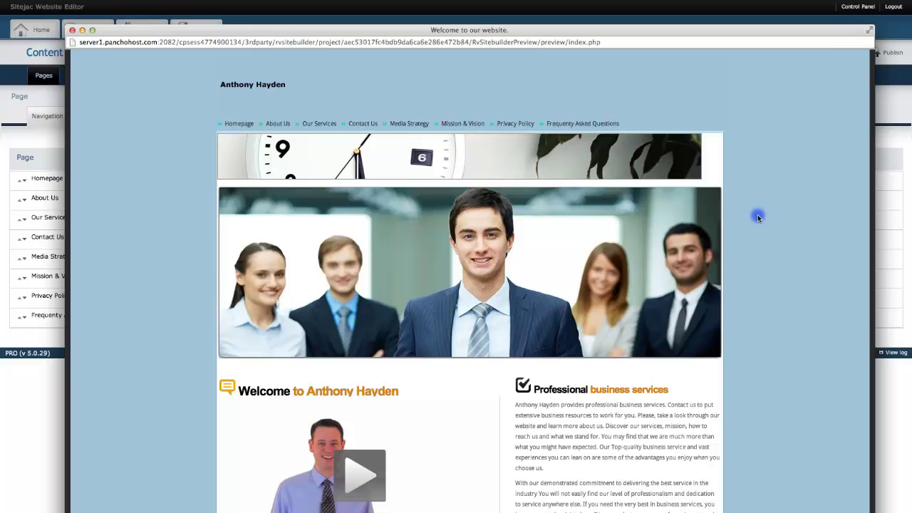
pyautogui.scroll(-3, 757, 215)
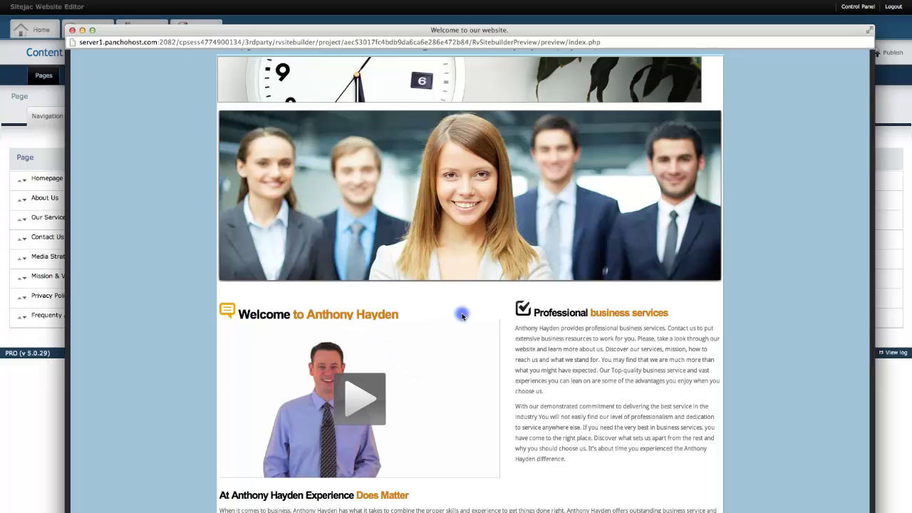
pyautogui.scroll(-3, 464, 316)
pyautogui.scroll(-2, 463, 316)
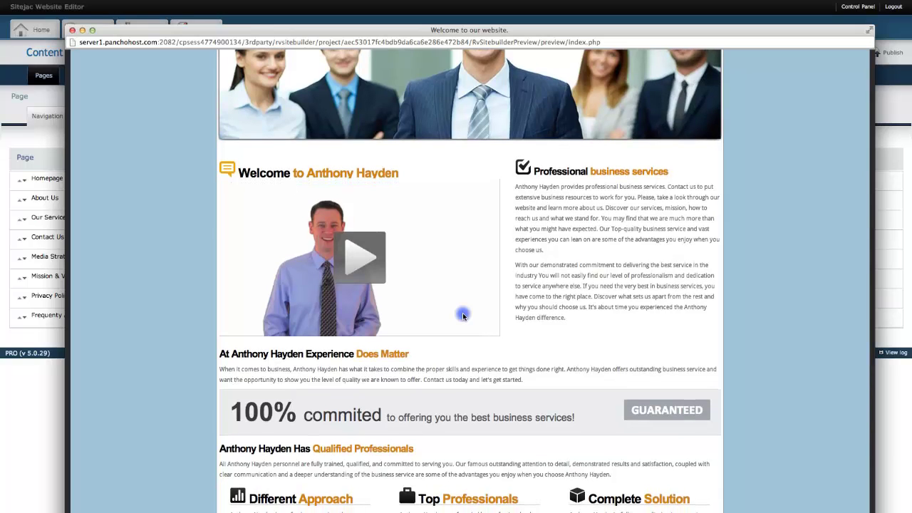
pyautogui.scroll(-2, 463, 316)
pyautogui.scroll(-1, 463, 313)
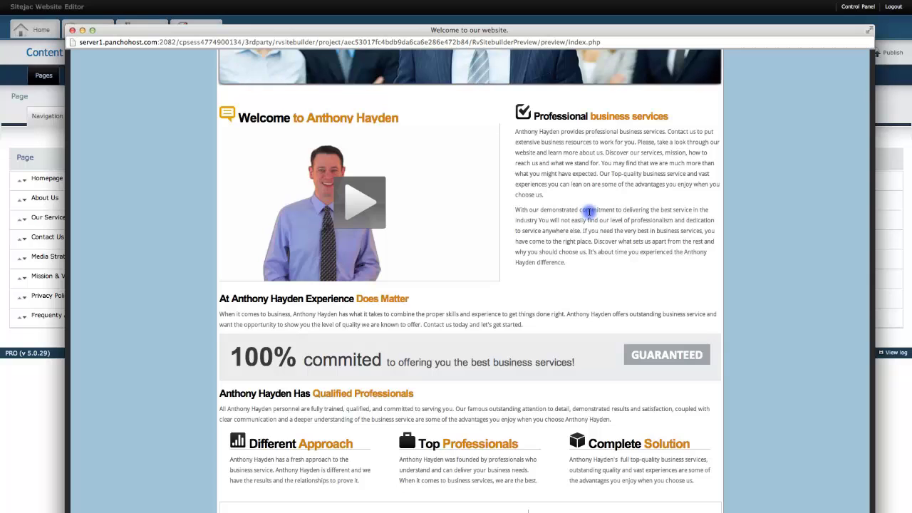
pyautogui.scroll(3, 588, 212)
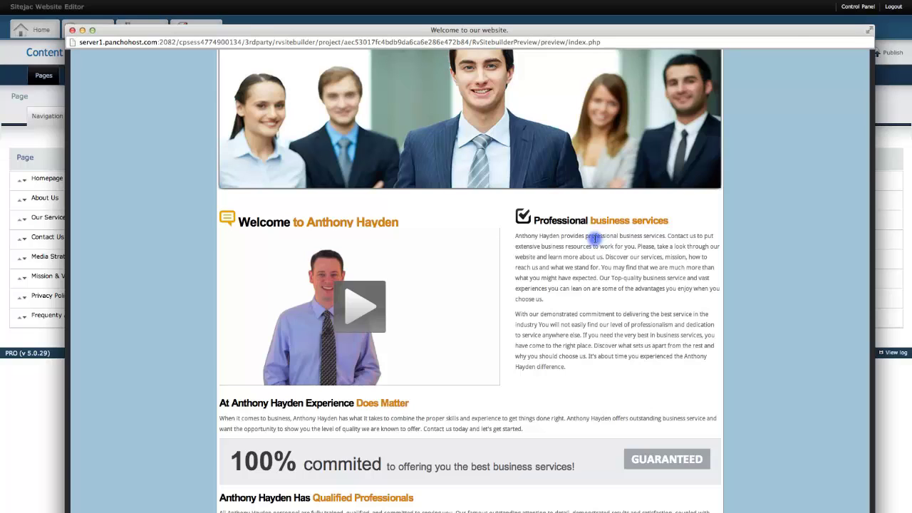
pyautogui.scroll(5, 595, 238)
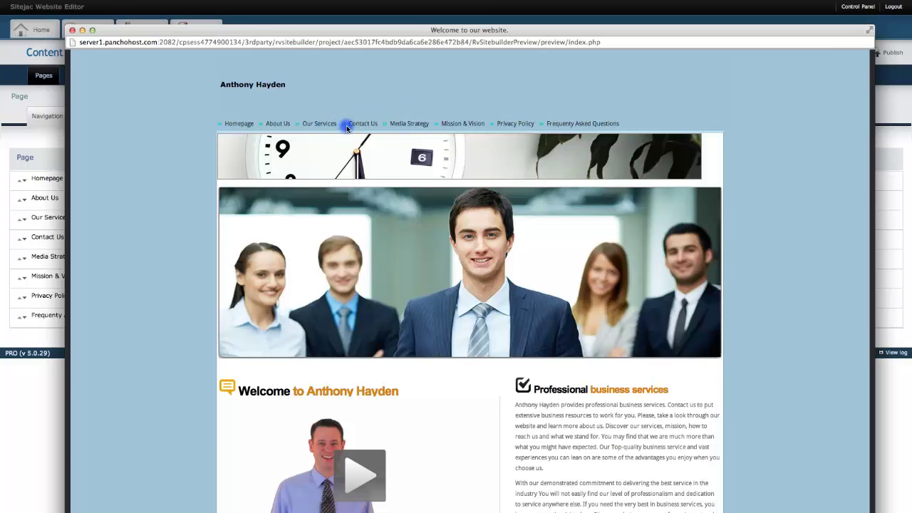
pyautogui.click(597, 193)
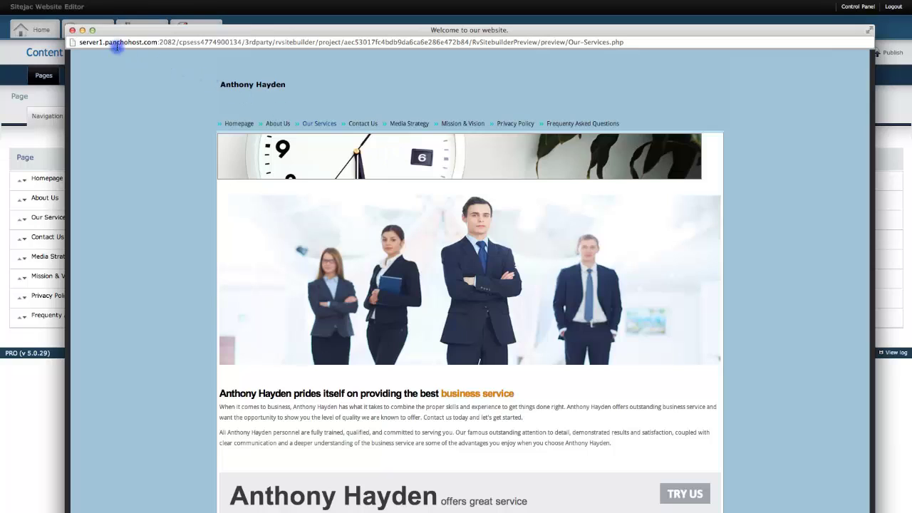
pyautogui.click(72, 31)
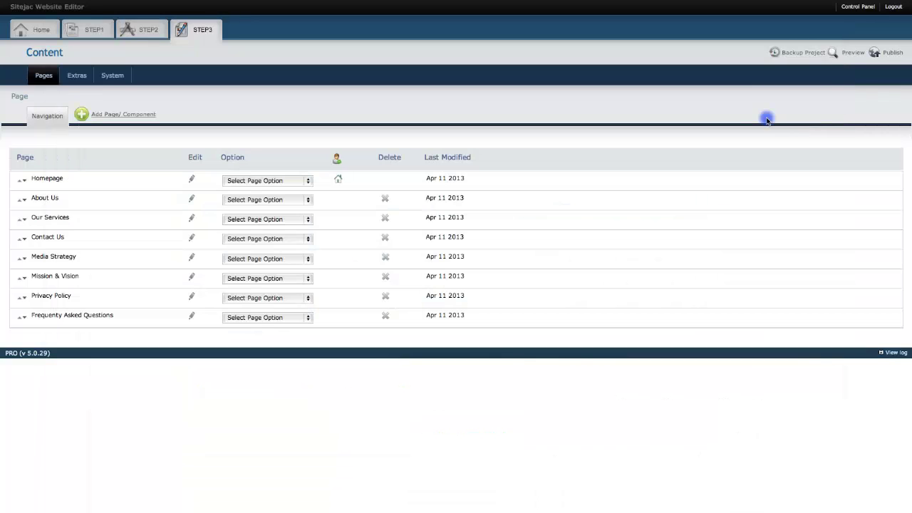
# Step: Publish the site to its selected .com domain
pyautogui.click(889, 55)
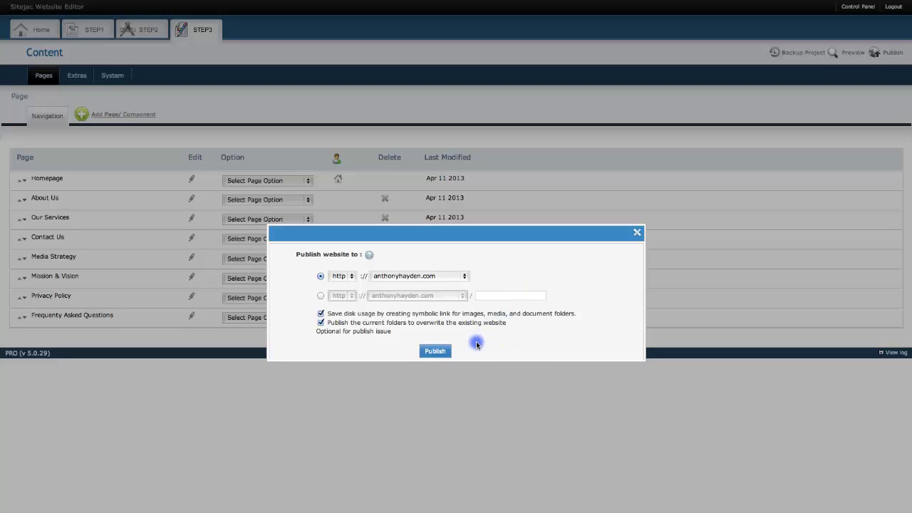
pyautogui.click(445, 352)
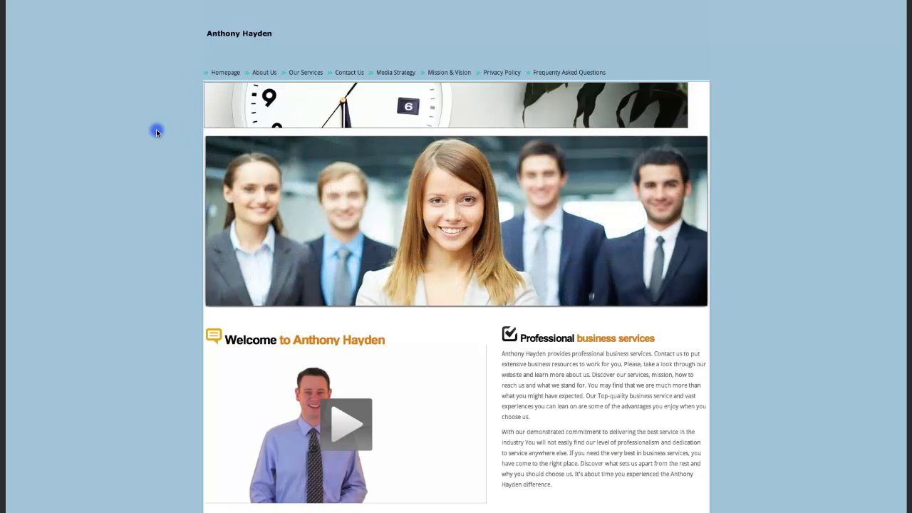
# Step: Scroll down the live homepage before returning to the Contact Us page editor
pyautogui.scroll(-2, 157, 132)
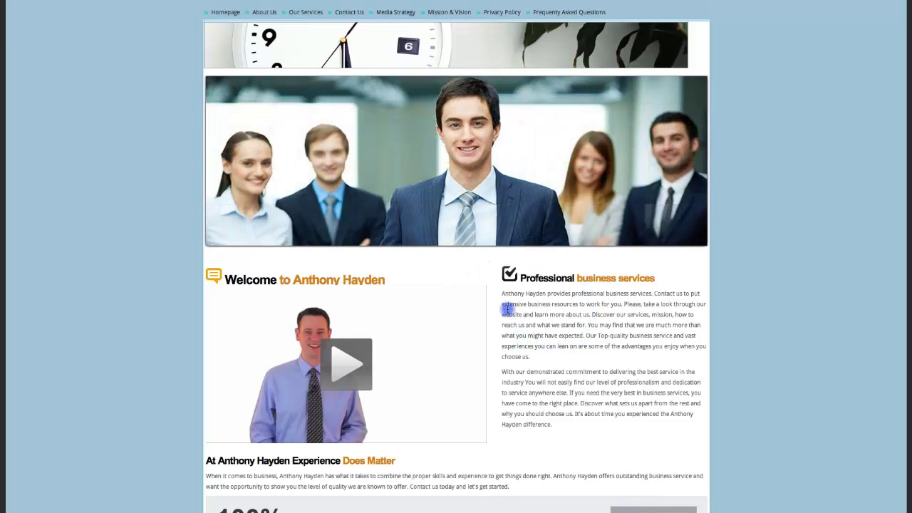
pyautogui.moveTo(603, 251)
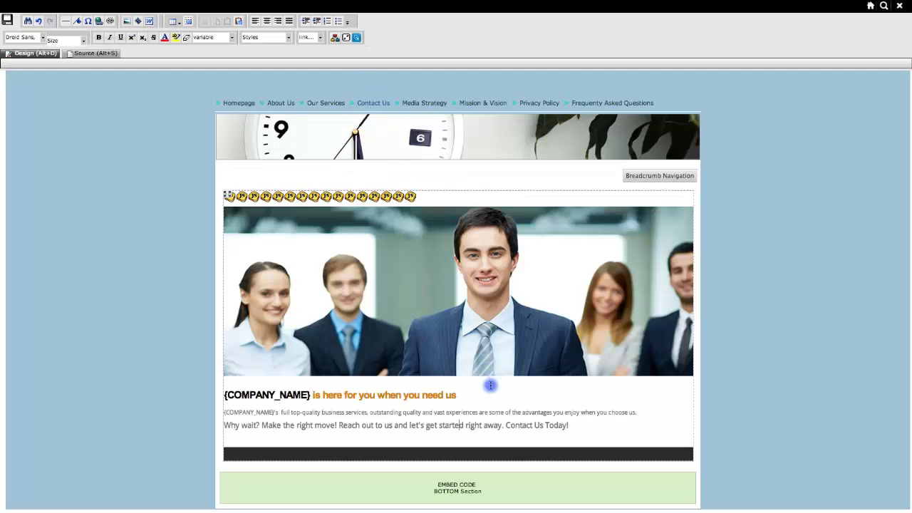
# Step: Place the insertion point before 'Contact Us Today!' in the page text
pyautogui.click(503, 426)
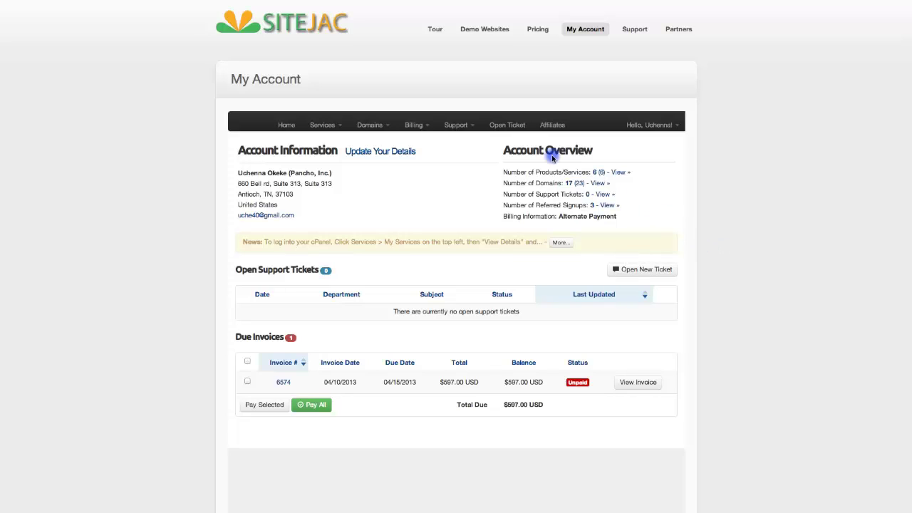
# Step: Go to the Knowledgebase page under Support to see its four categories and most popular articles
pyautogui.click(453, 127)
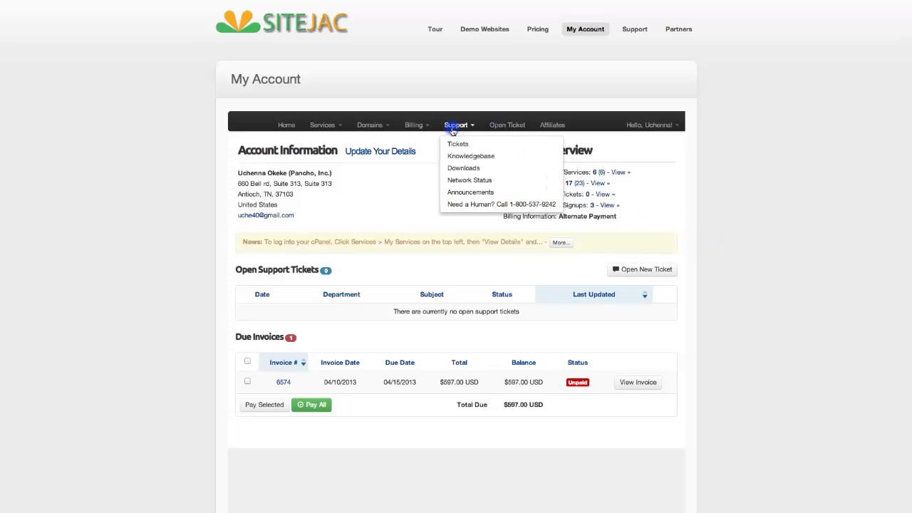
pyautogui.click(489, 158)
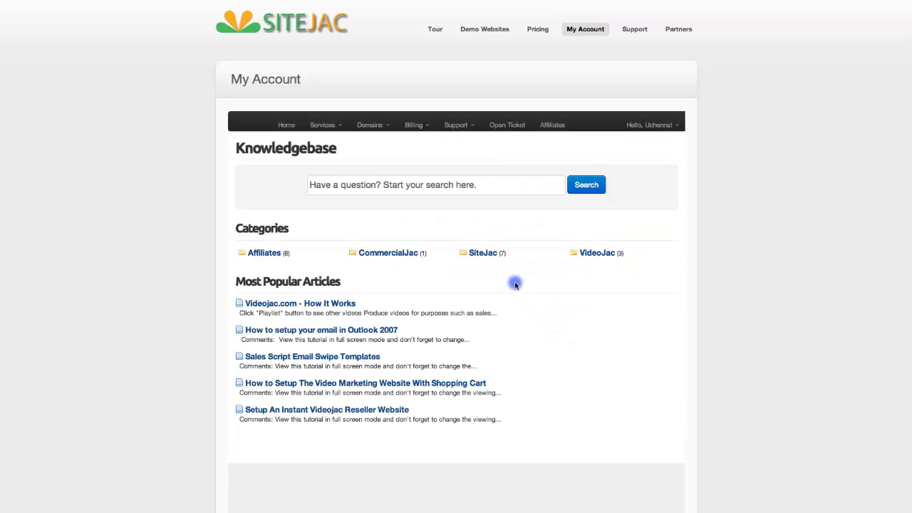
# Step: Open the SiteJac knowledgebase category listing its seven articles
pyautogui.click(484, 253)
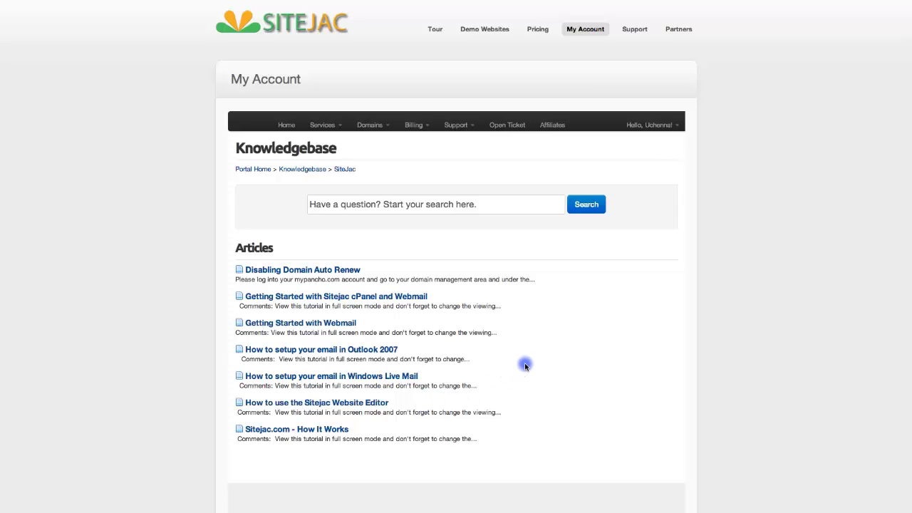
# Step: Bring up the Open Ticket support form
pyautogui.click(519, 126)
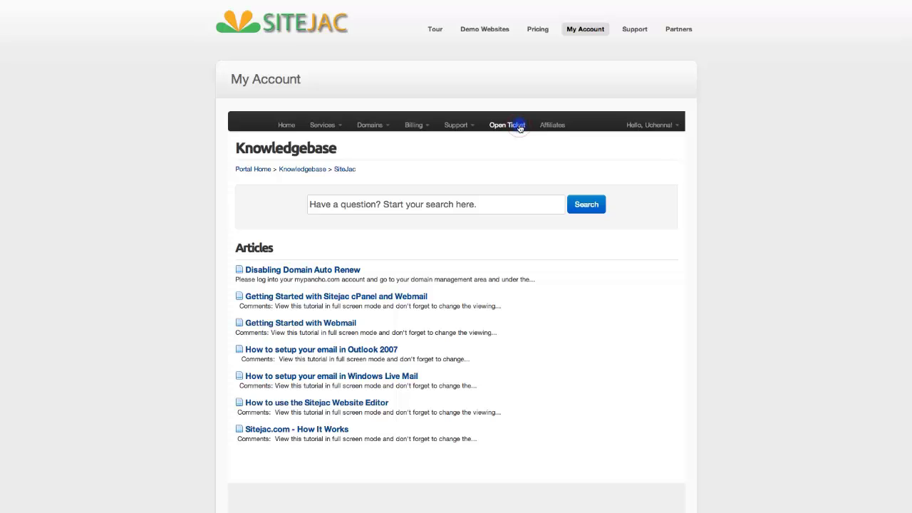